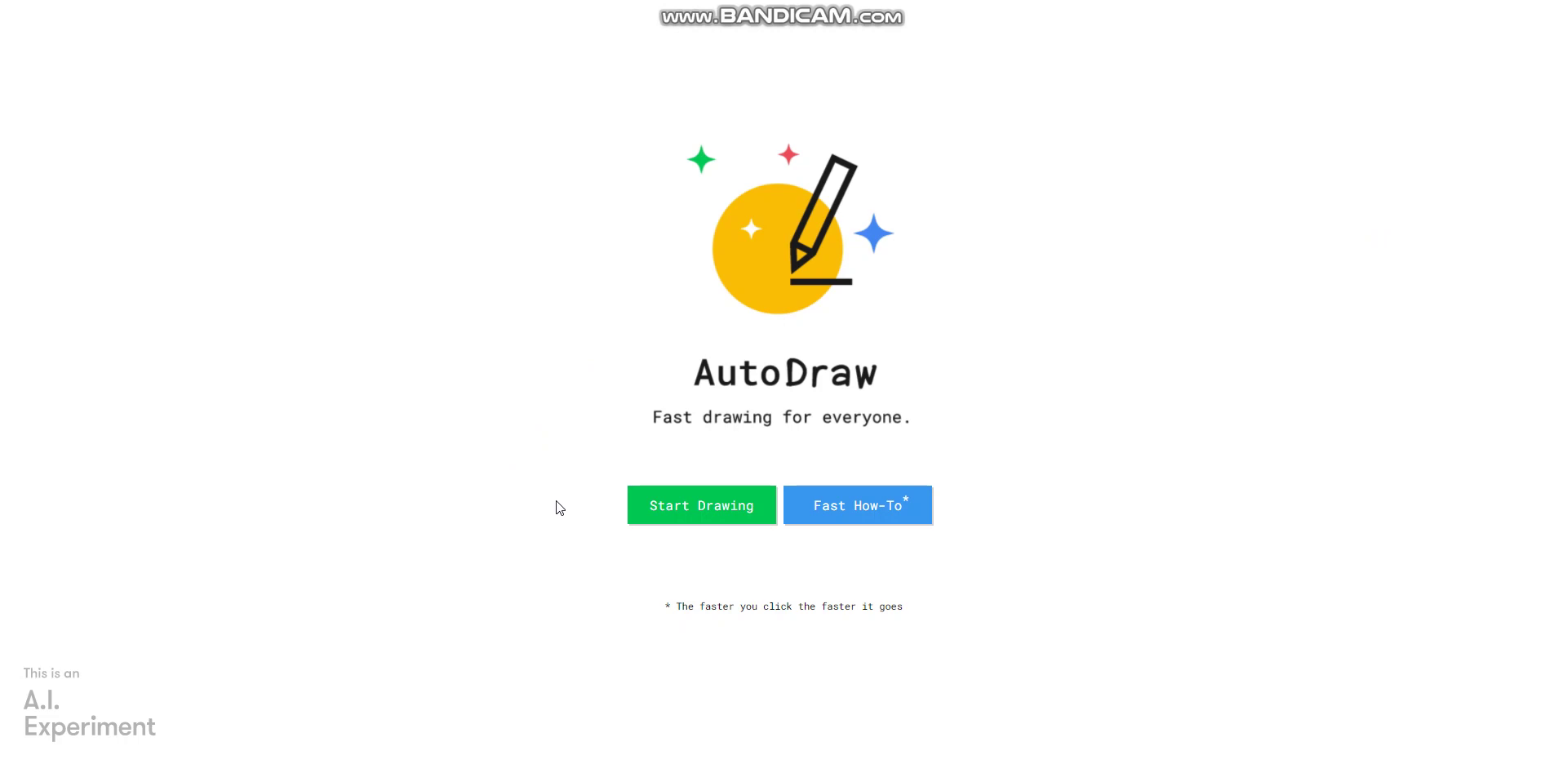
- Start a new drawing and look through the options of the Draw, Type, Fill and Shape tools
left_click(635, 516)
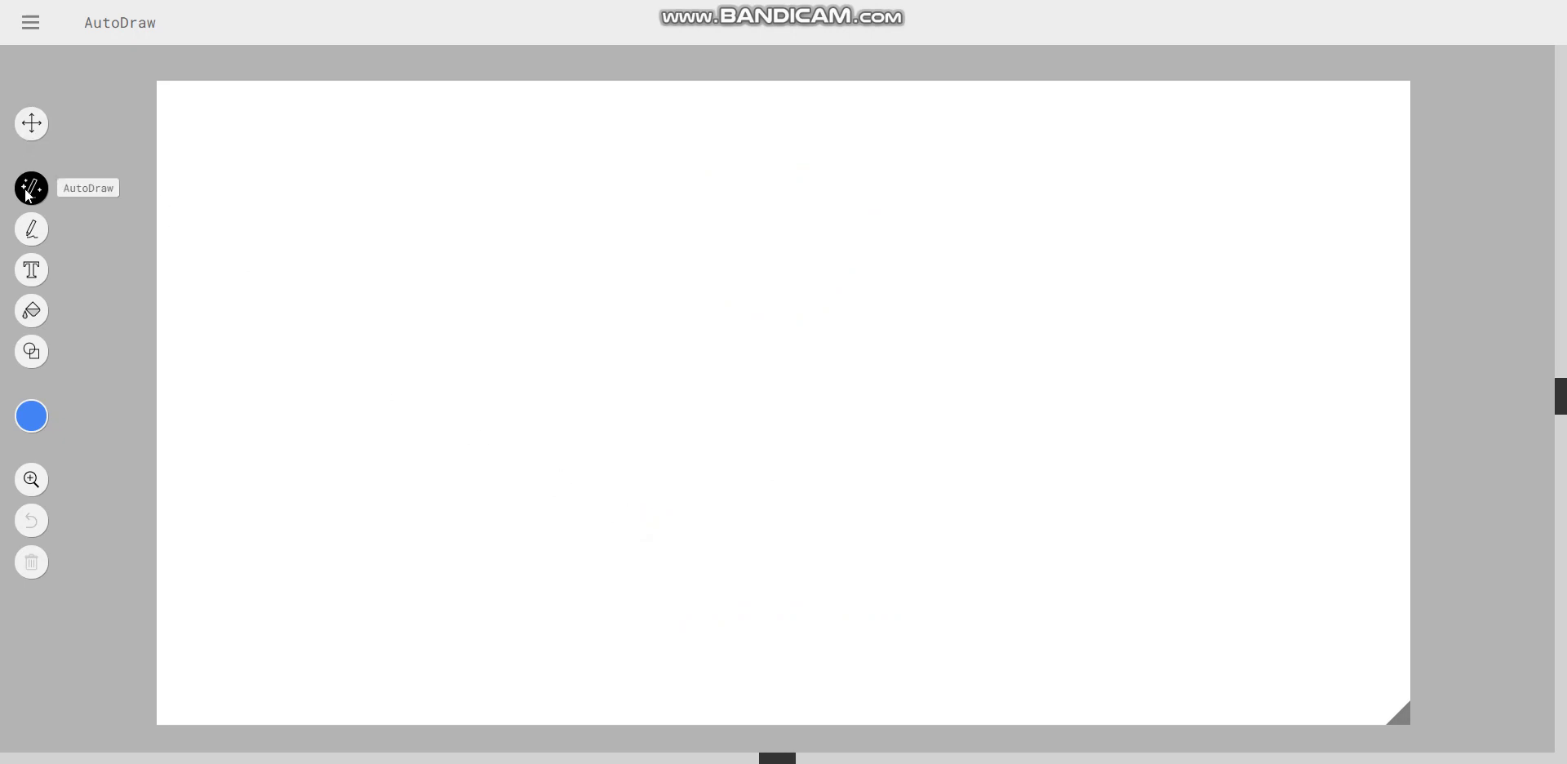
left_click(34, 231)
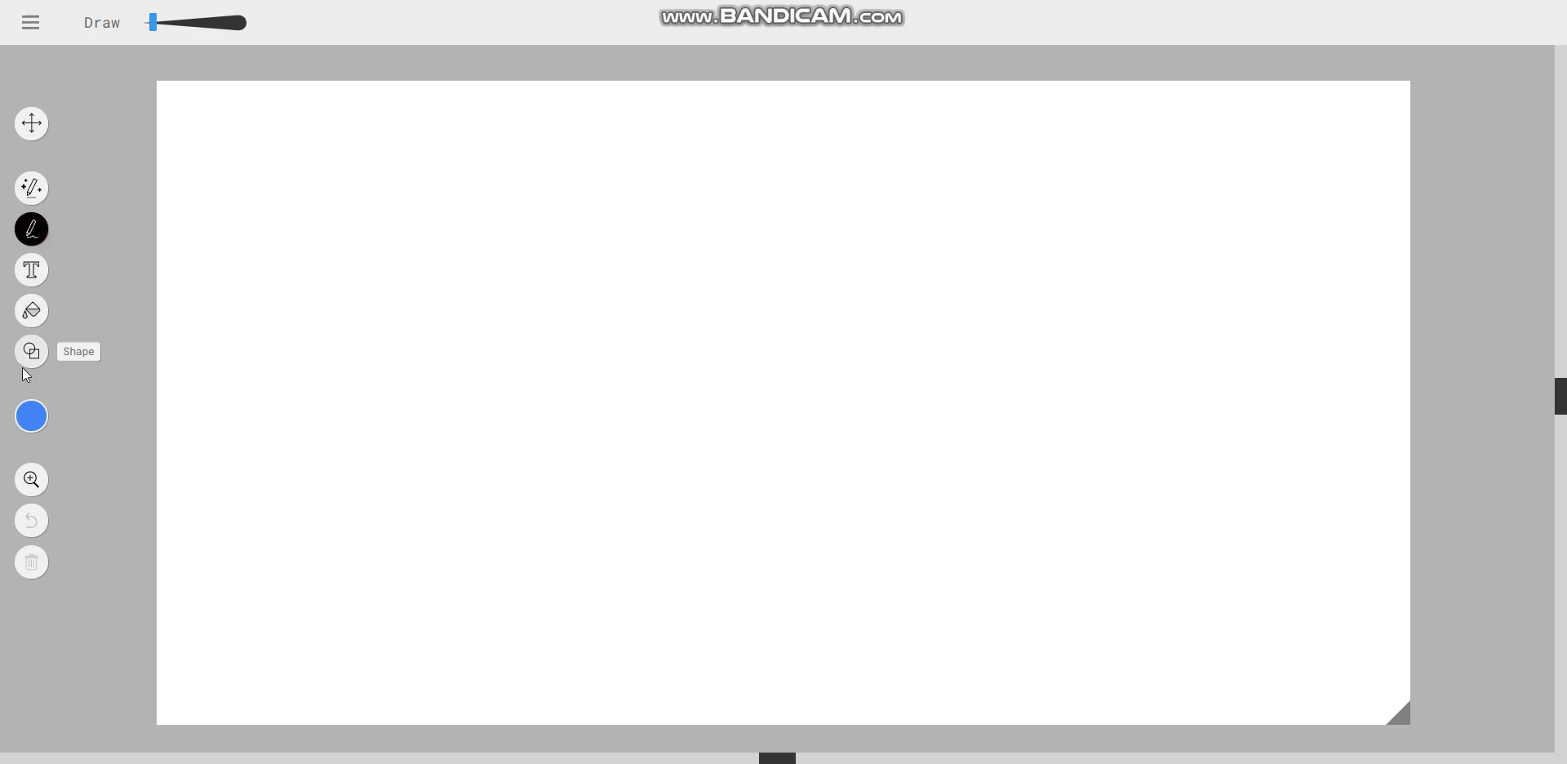
left_click(30, 270)
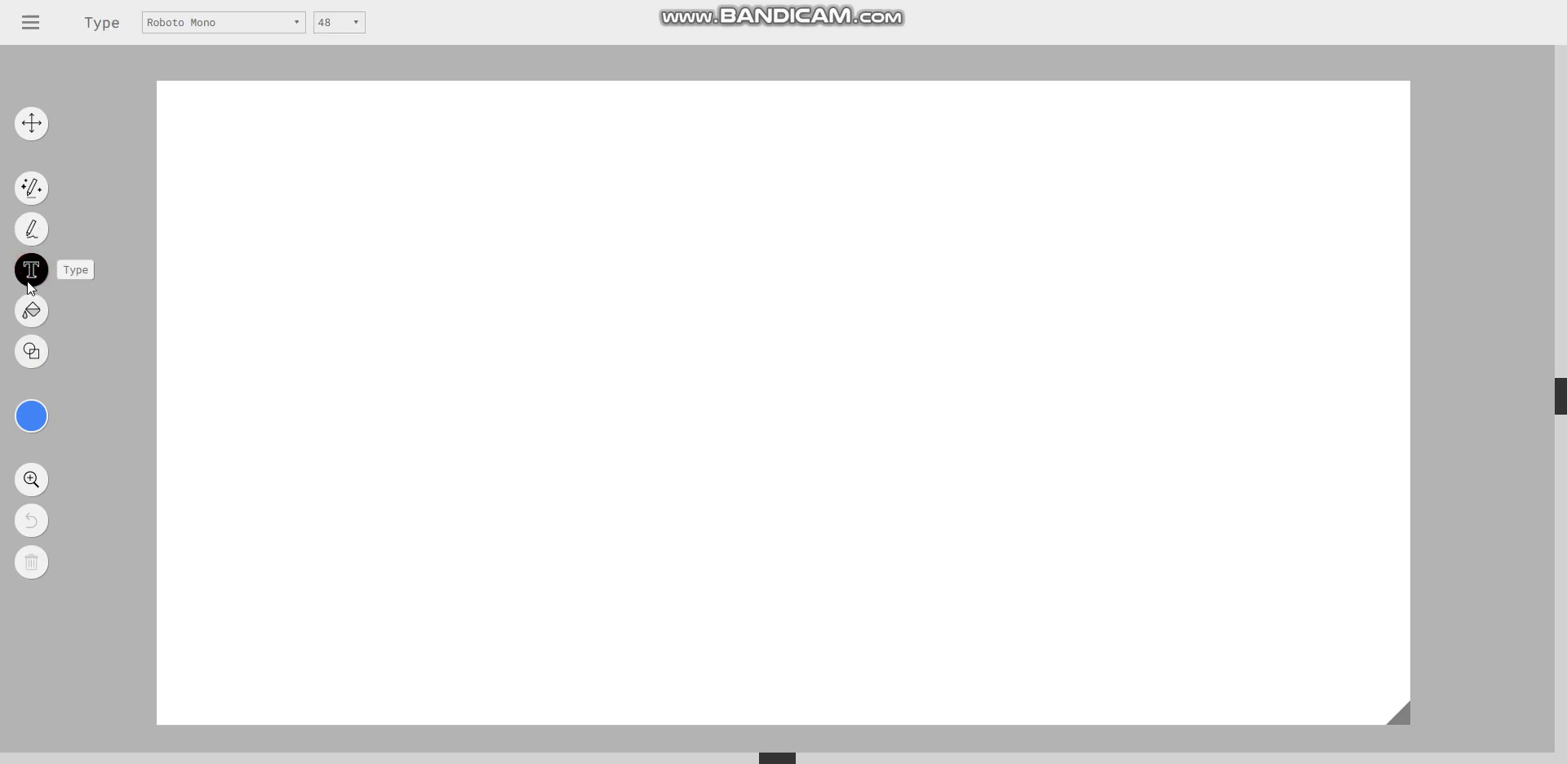
left_click(32, 315)
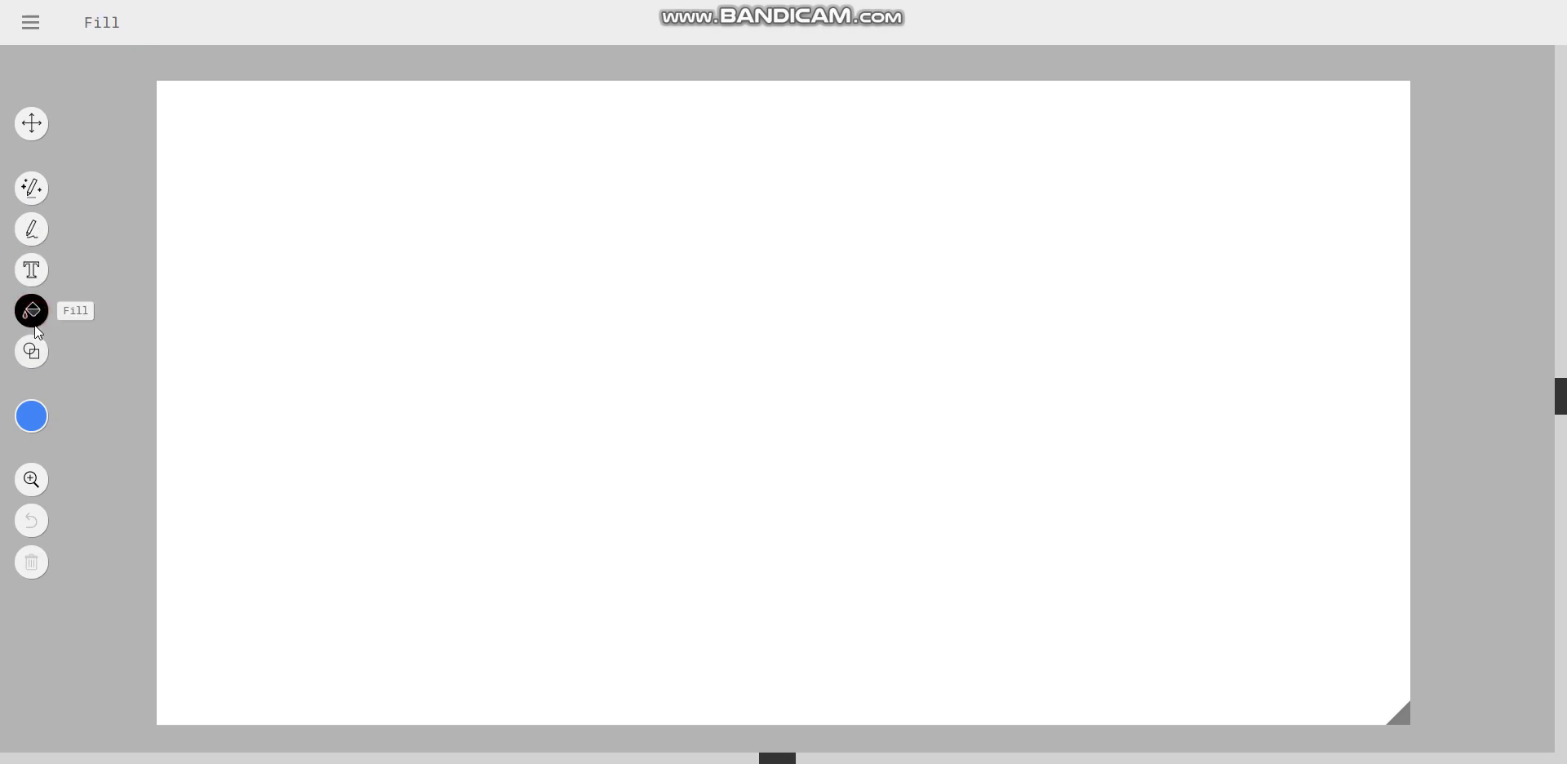
left_click(32, 362)
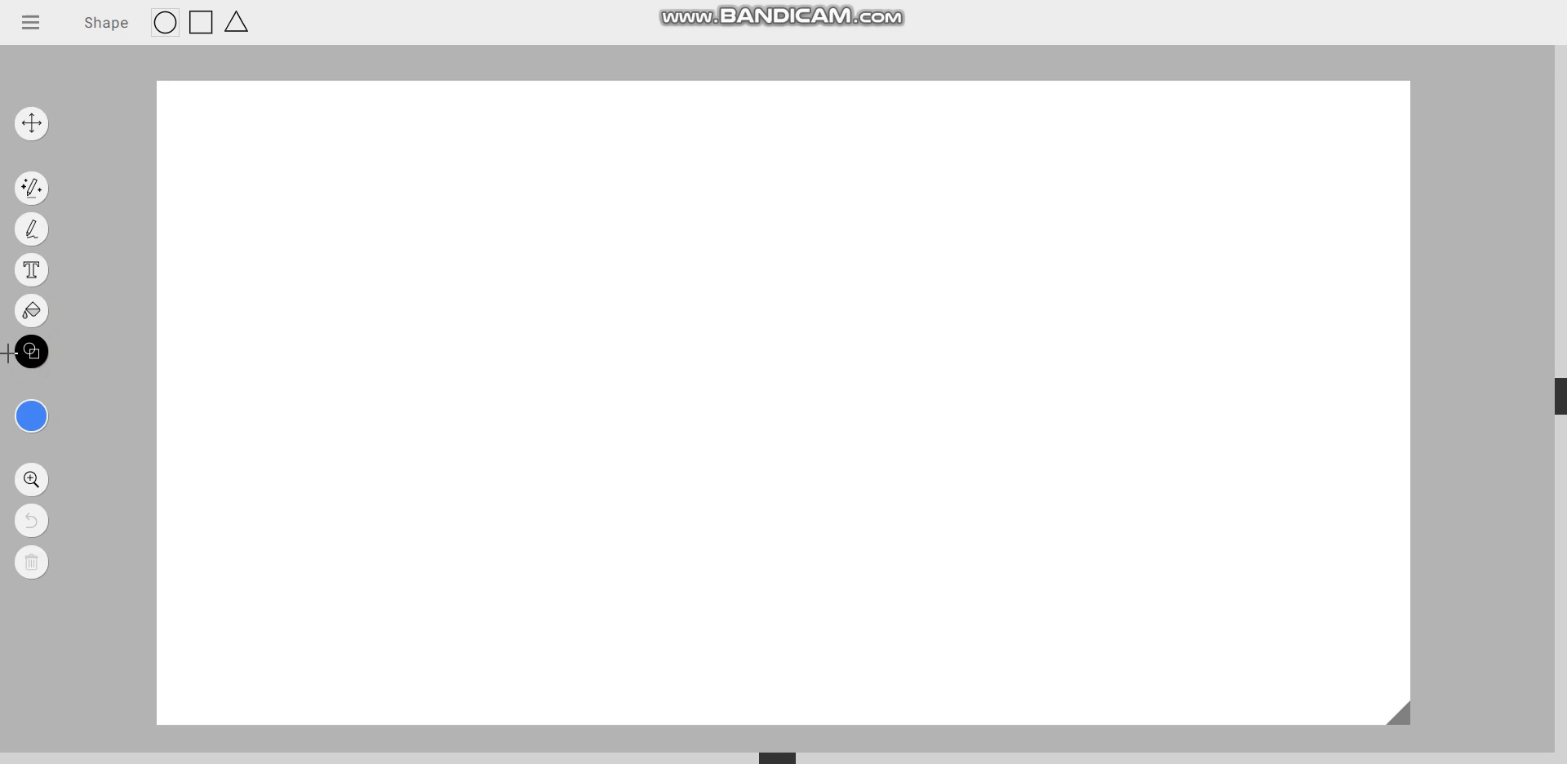
- Examine the drawing colours available across all pages of the colour palette
left_click(35, 419)
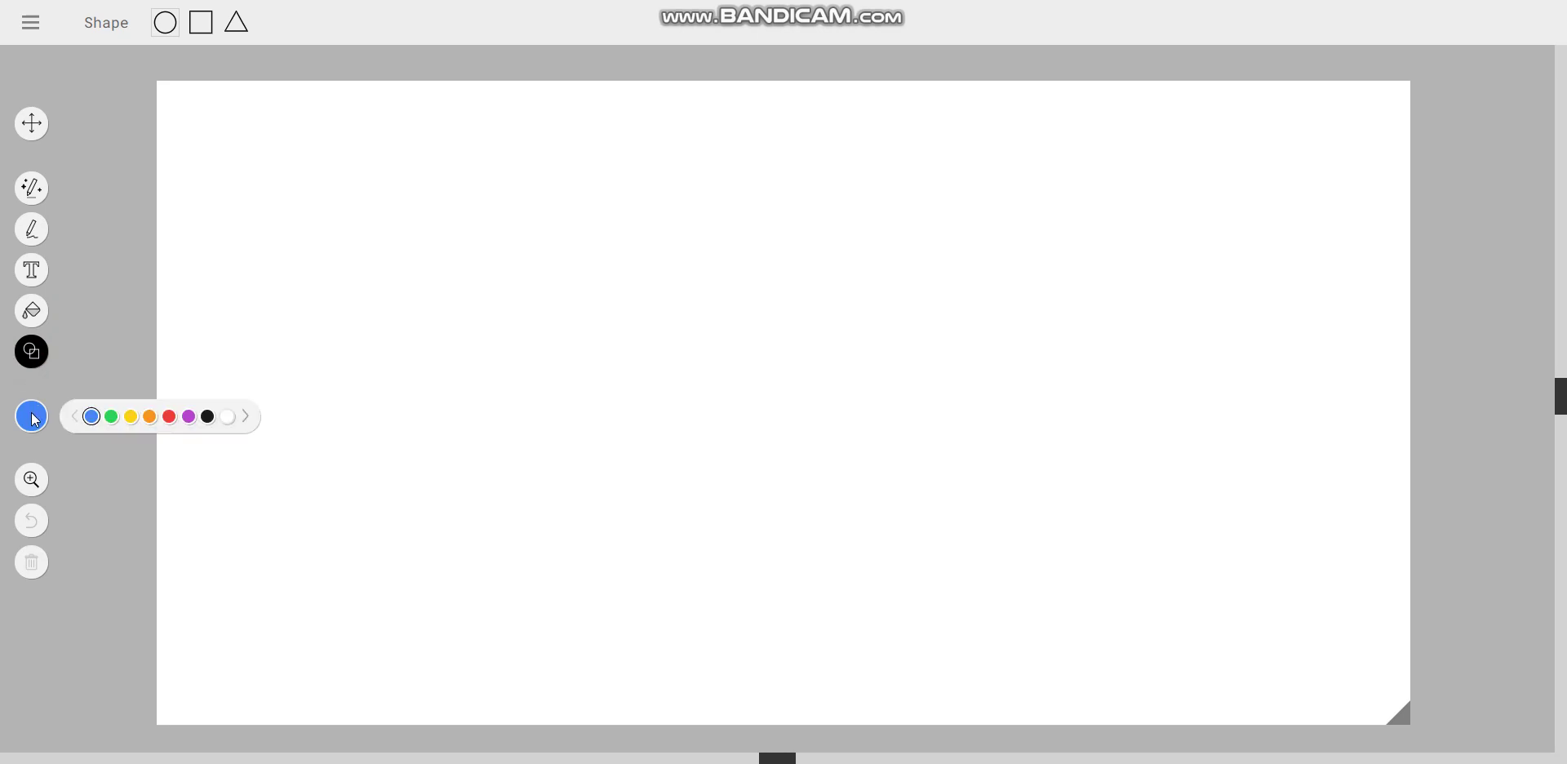
left_click(245, 418)
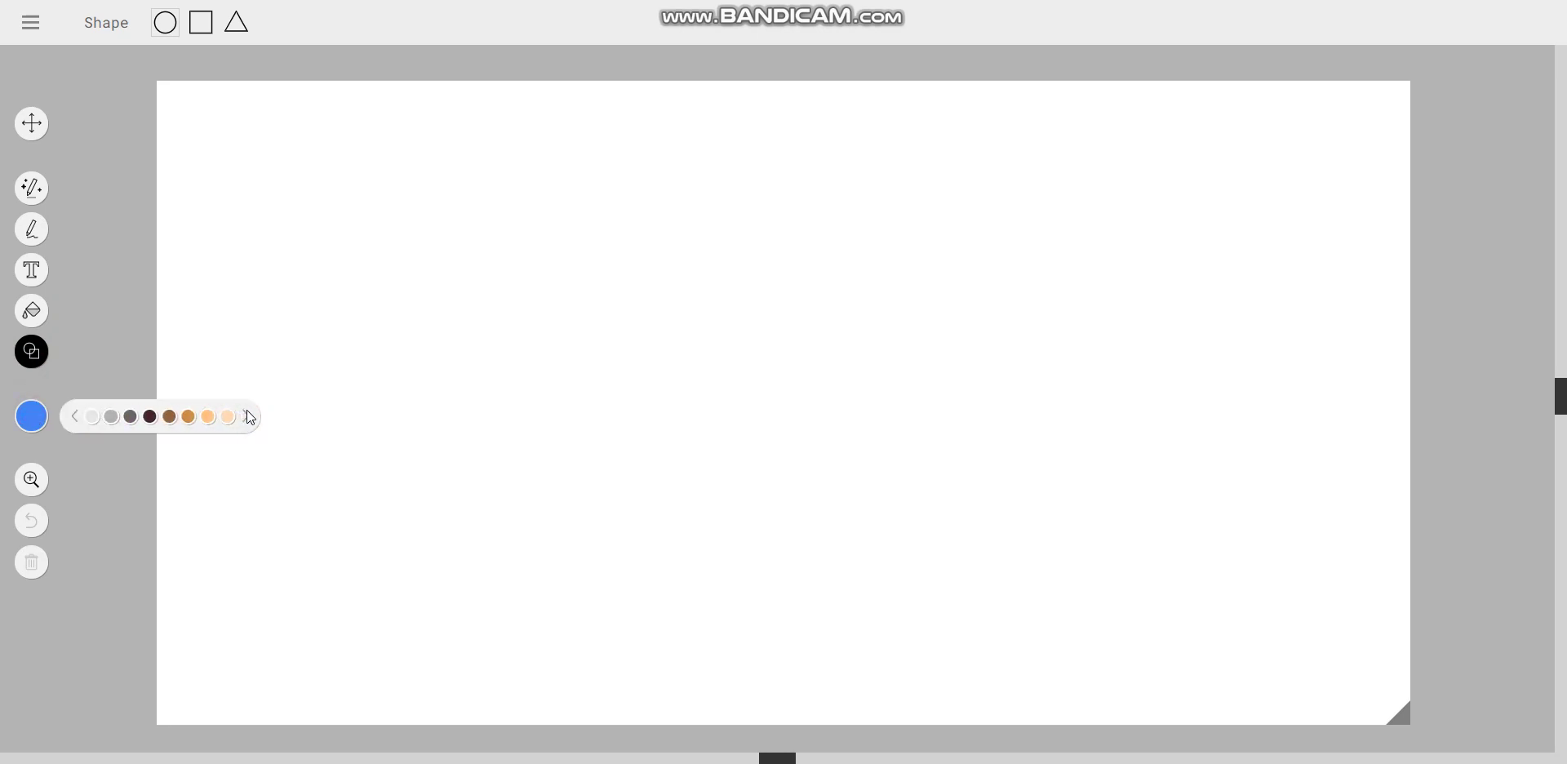
left_click(246, 419)
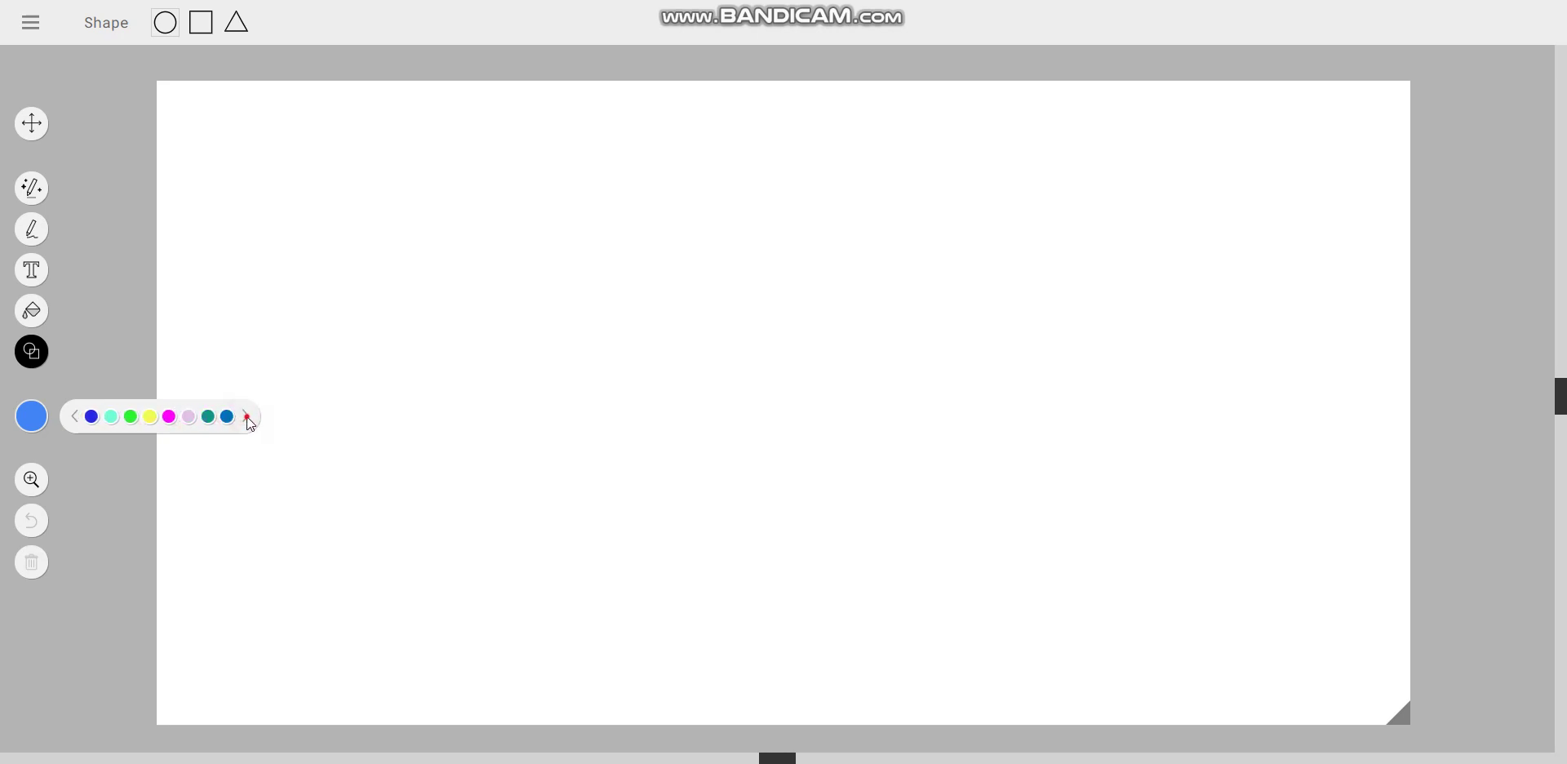
left_click(247, 419)
left_click(247, 419)
left_click(247, 419)
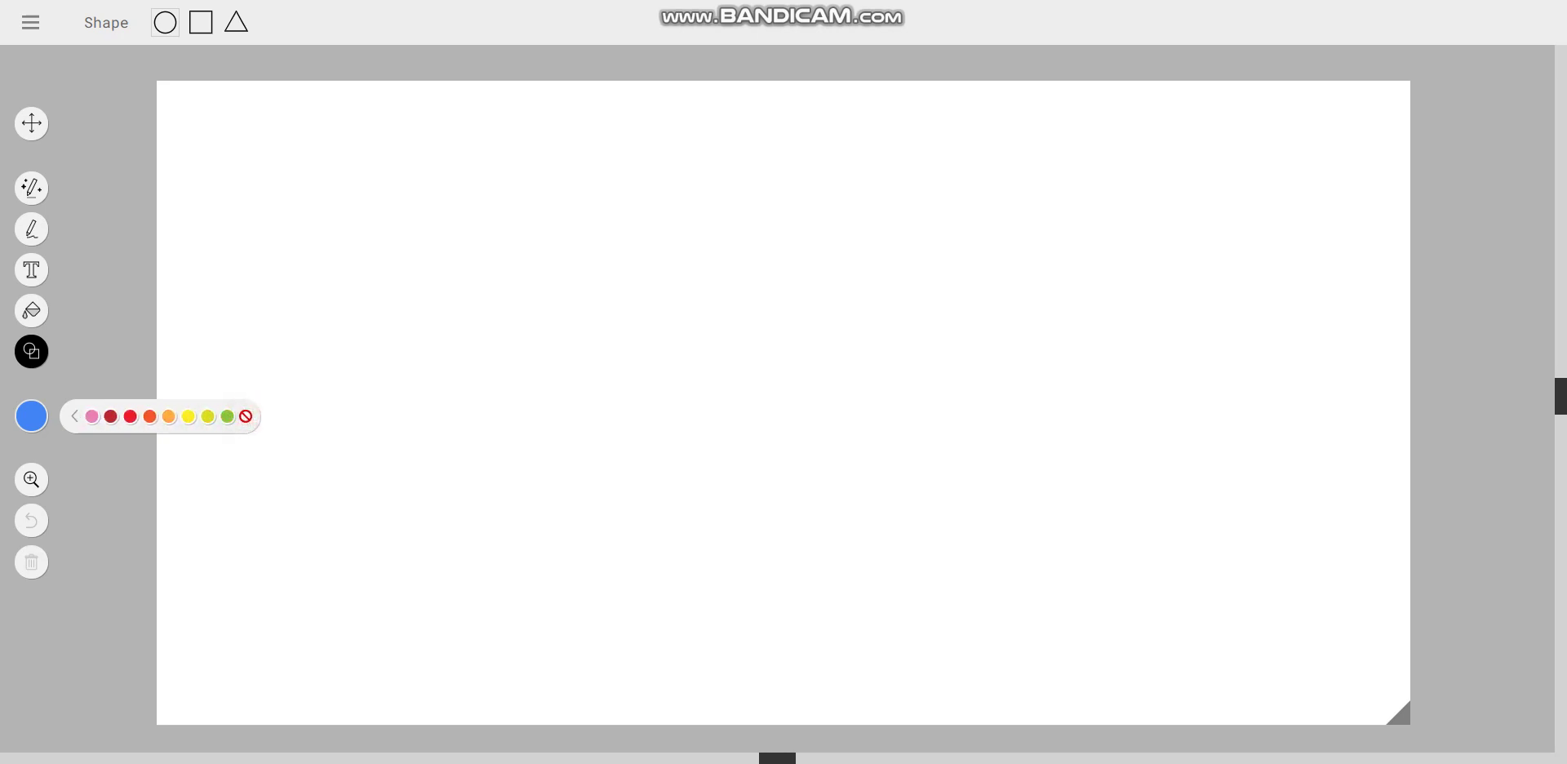
left_click(75, 420)
left_click(75, 419)
left_click(75, 420)
left_click(75, 419)
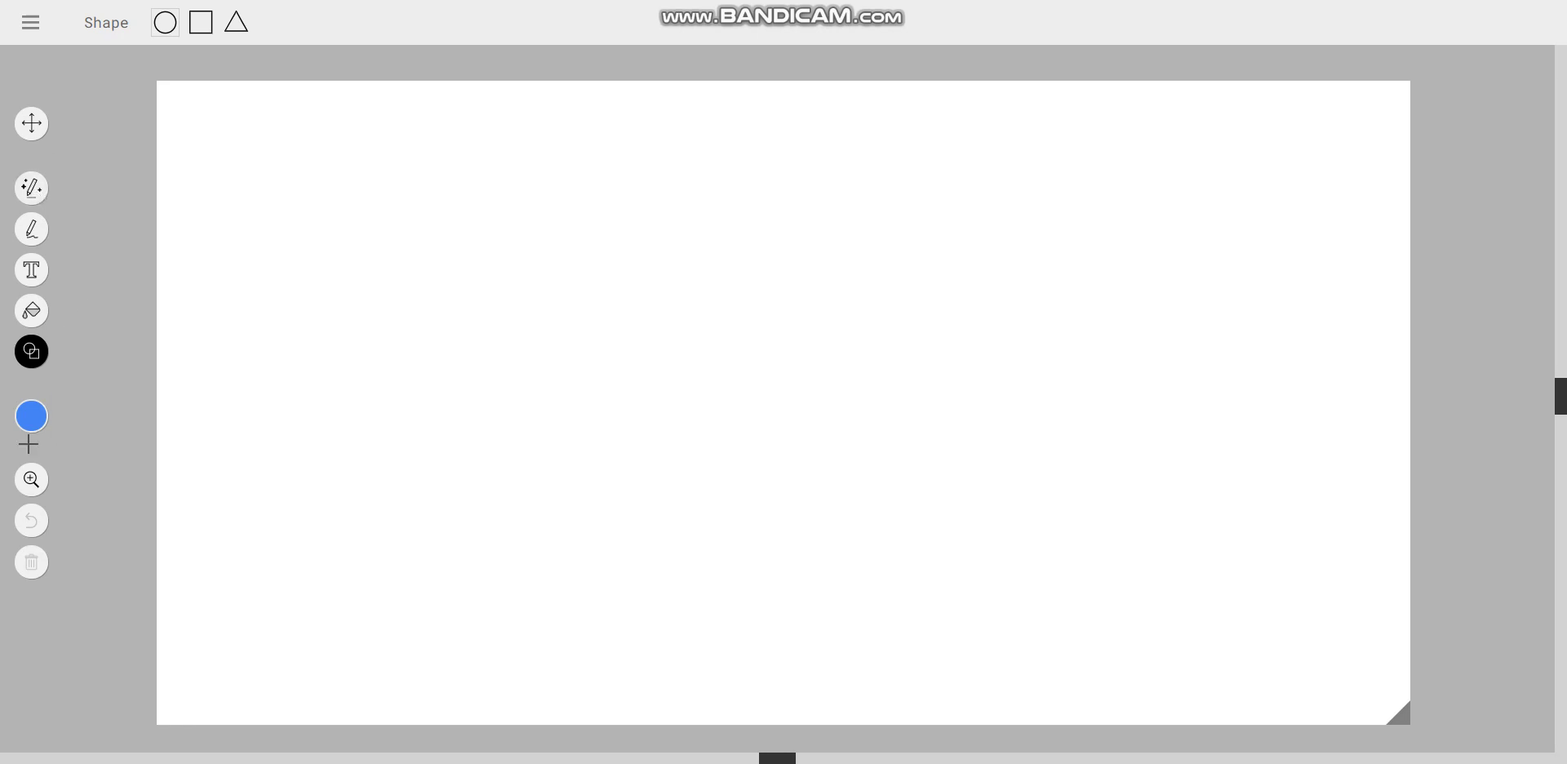
- Sketch a blue house in perspective with a gabled roof and an arched door using the AutoDraw tool, right of the canvas centre
left_click(29, 191)
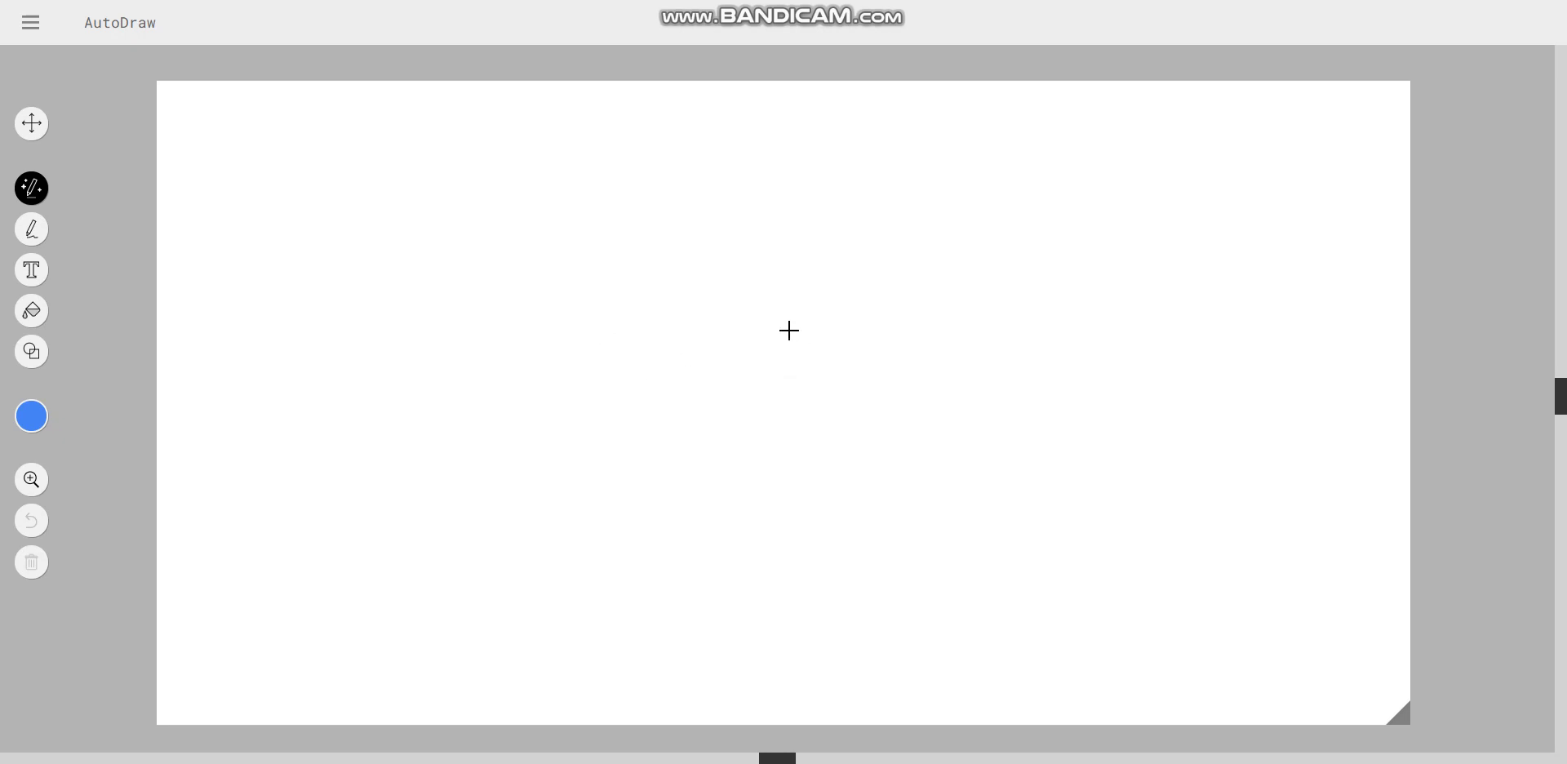
mouse_move(936, 258)
left_mouse_down()
mouse_move(870, 302)
mouse_move(885, 323)
mouse_move(997, 328)
mouse_move(932, 264)
left_mouse_up()
mouse_move(865, 317)
left_mouse_down()
mouse_move(862, 428)
mouse_move(1004, 337)
left_mouse_up()
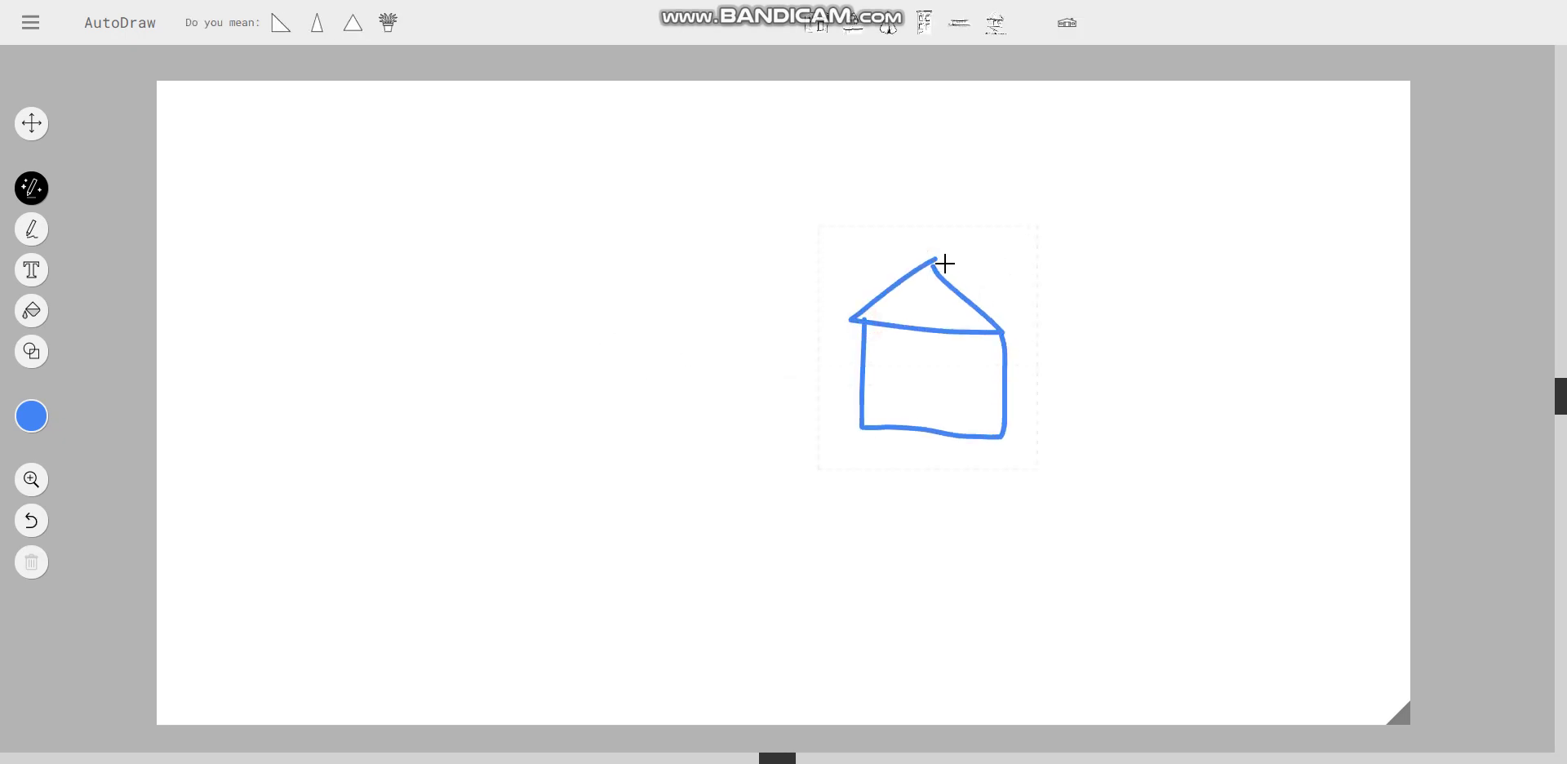
mouse_move(942, 262)
left_mouse_down()
mouse_move(991, 256)
mouse_move(1074, 284)
mouse_move(1002, 330)
left_mouse_up()
mouse_move(1075, 286)
left_mouse_down()
mouse_move(1086, 385)
mouse_move(1003, 434)
left_mouse_up()
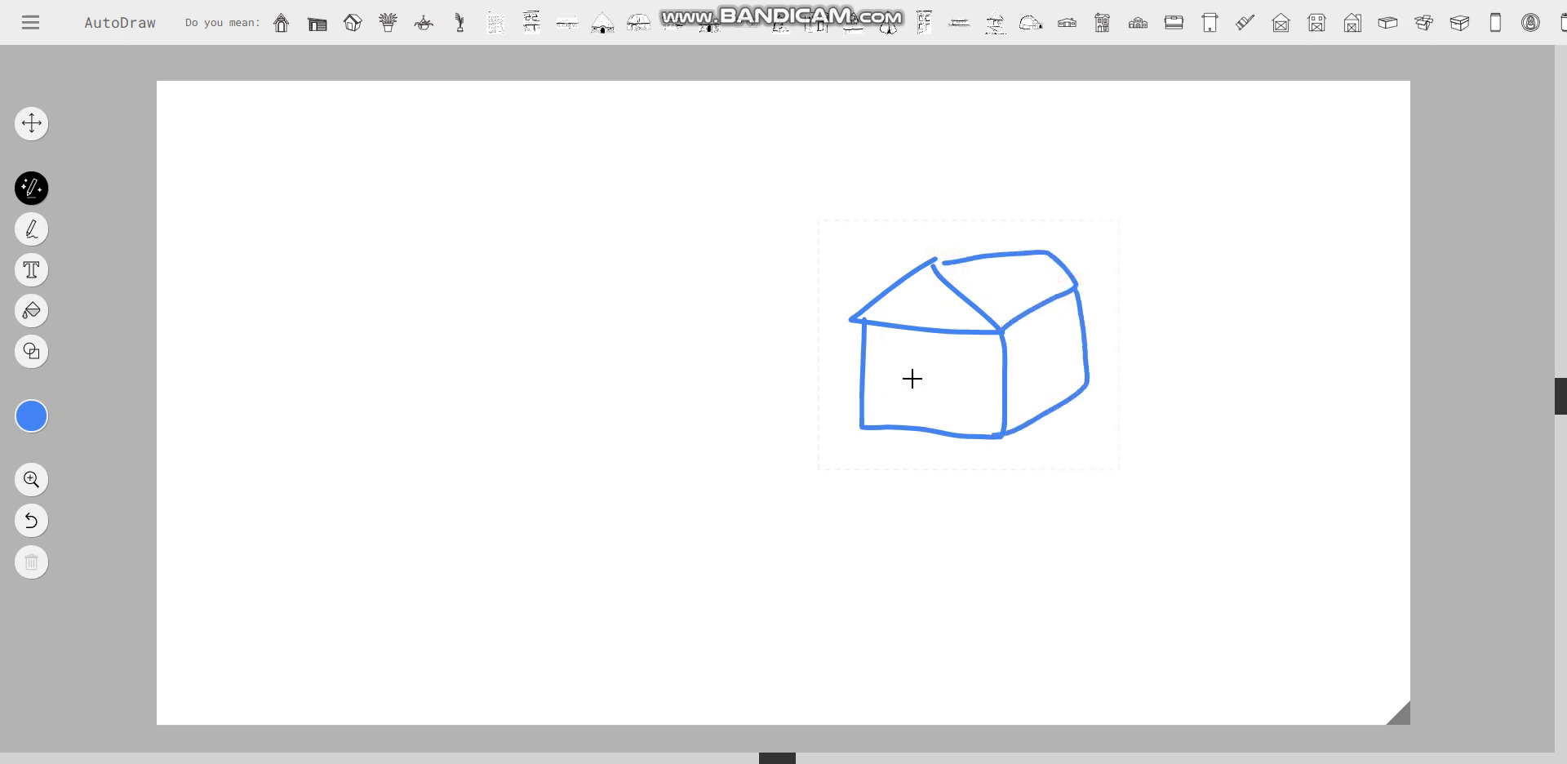
mouse_move(900, 426)
left_mouse_down()
mouse_move(940, 349)
mouse_move(956, 431)
left_mouse_up()
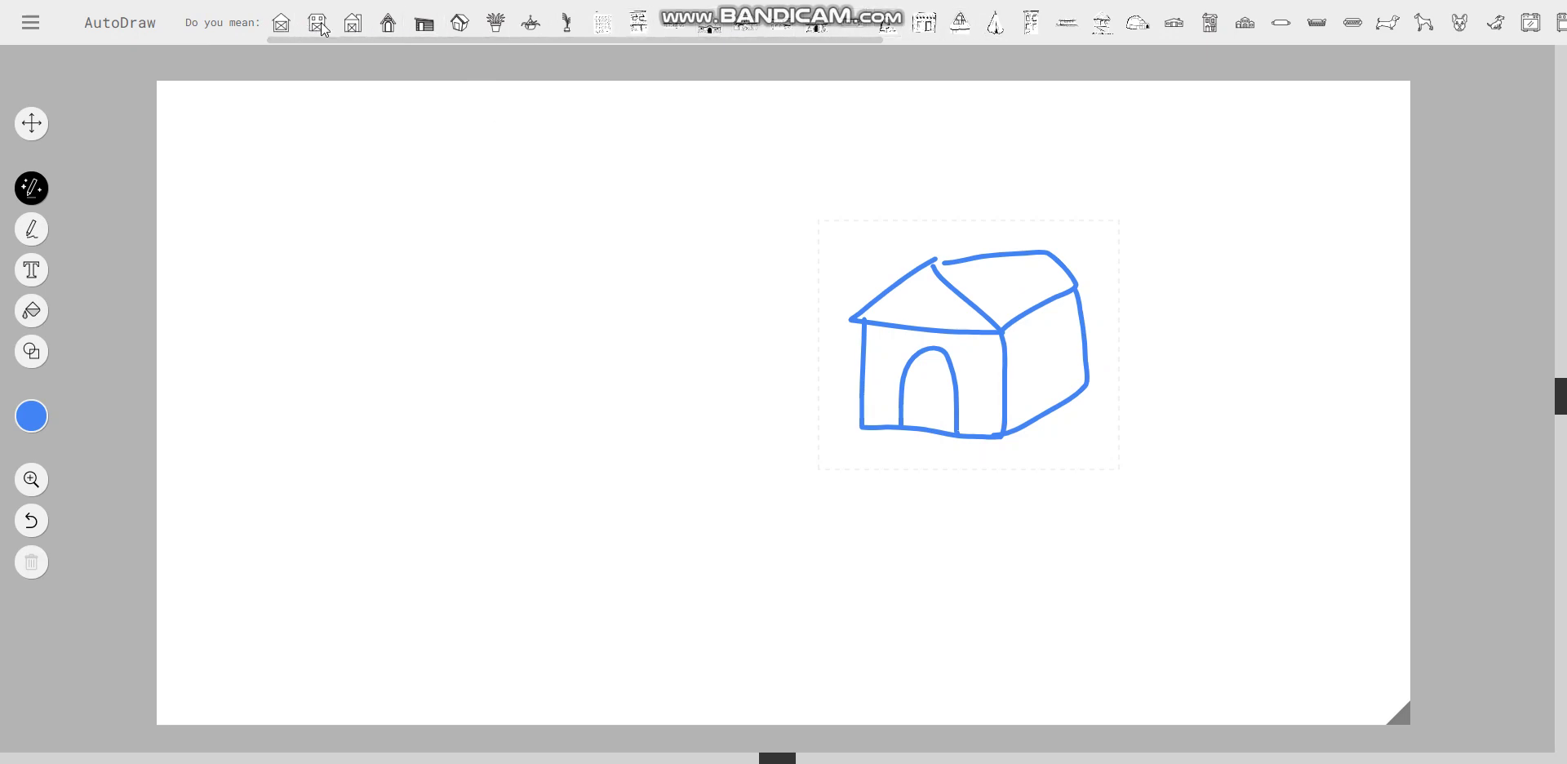
- Try the barn and front-view doghouse suggestions, and replace the house sketch with the suggested doghouse in perspective
left_click(281, 24)
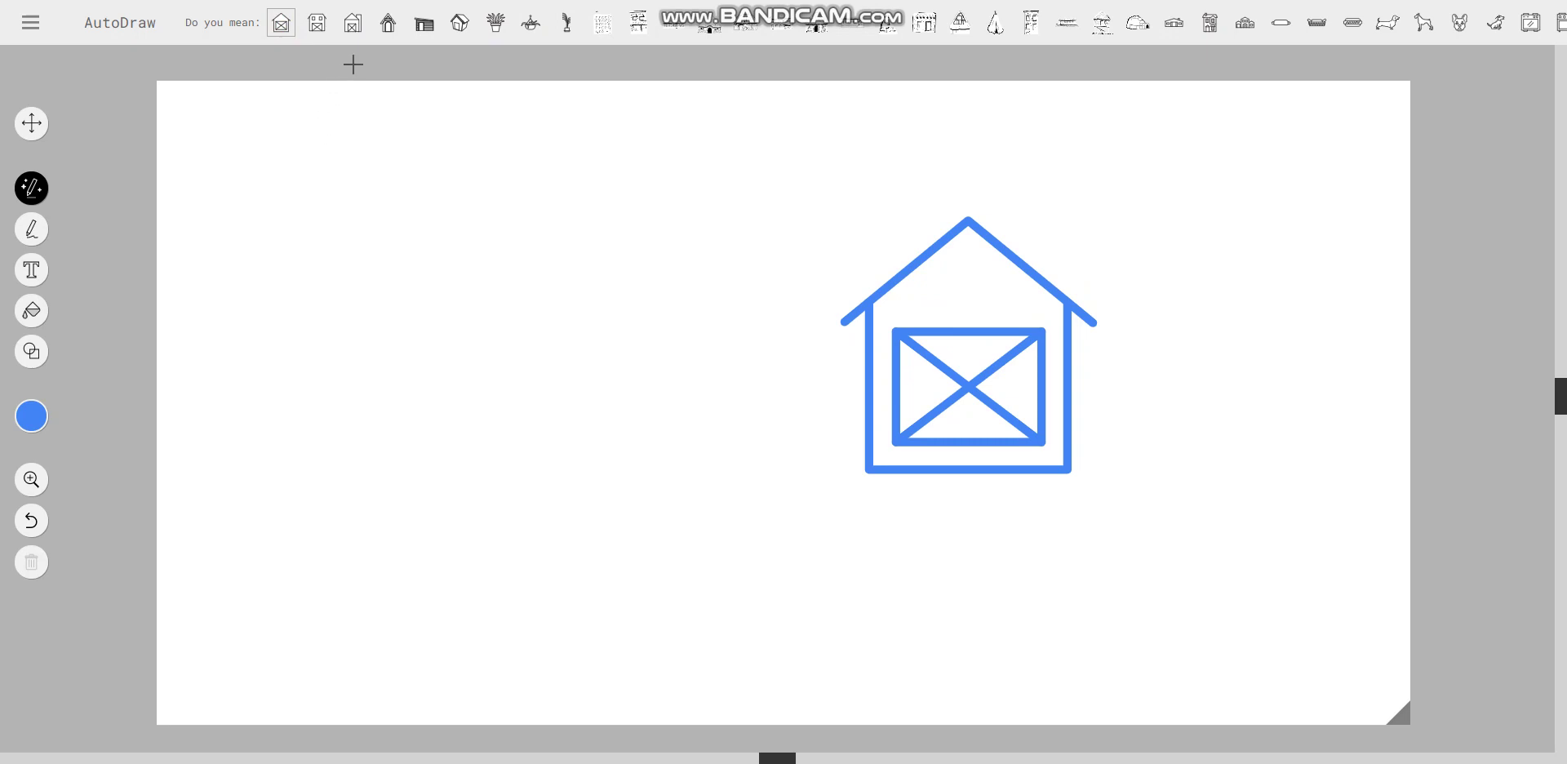
left_click(387, 23)
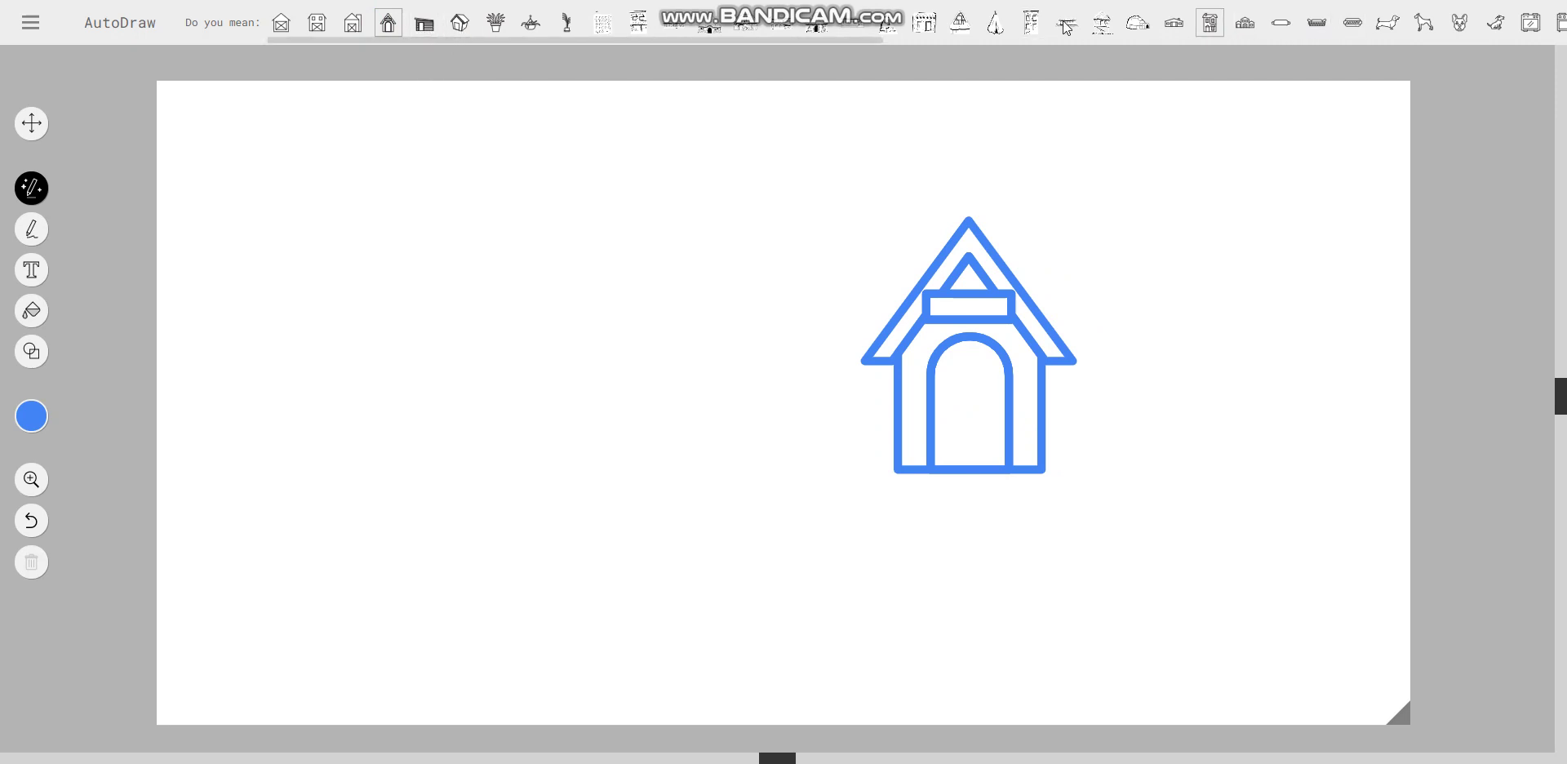
left_click(459, 23)
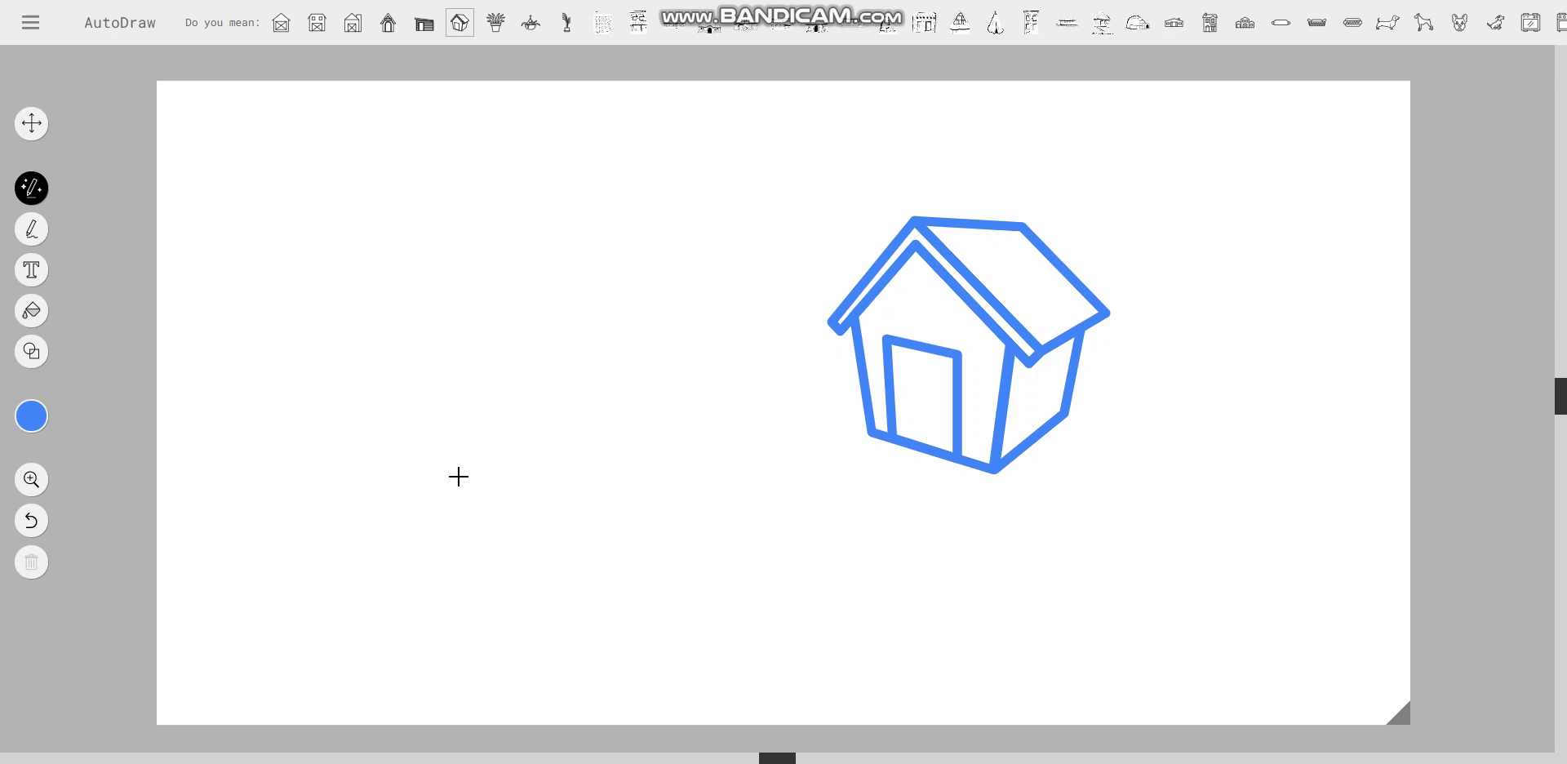
- Sketch a dog facing left with a floppy ear, two legs and a curved tail, below and left of the doghouse
left_click(497, 429)
mouse_move(497, 429)
left_mouse_down()
mouse_move(379, 474)
mouse_move(421, 487)
left_mouse_up()
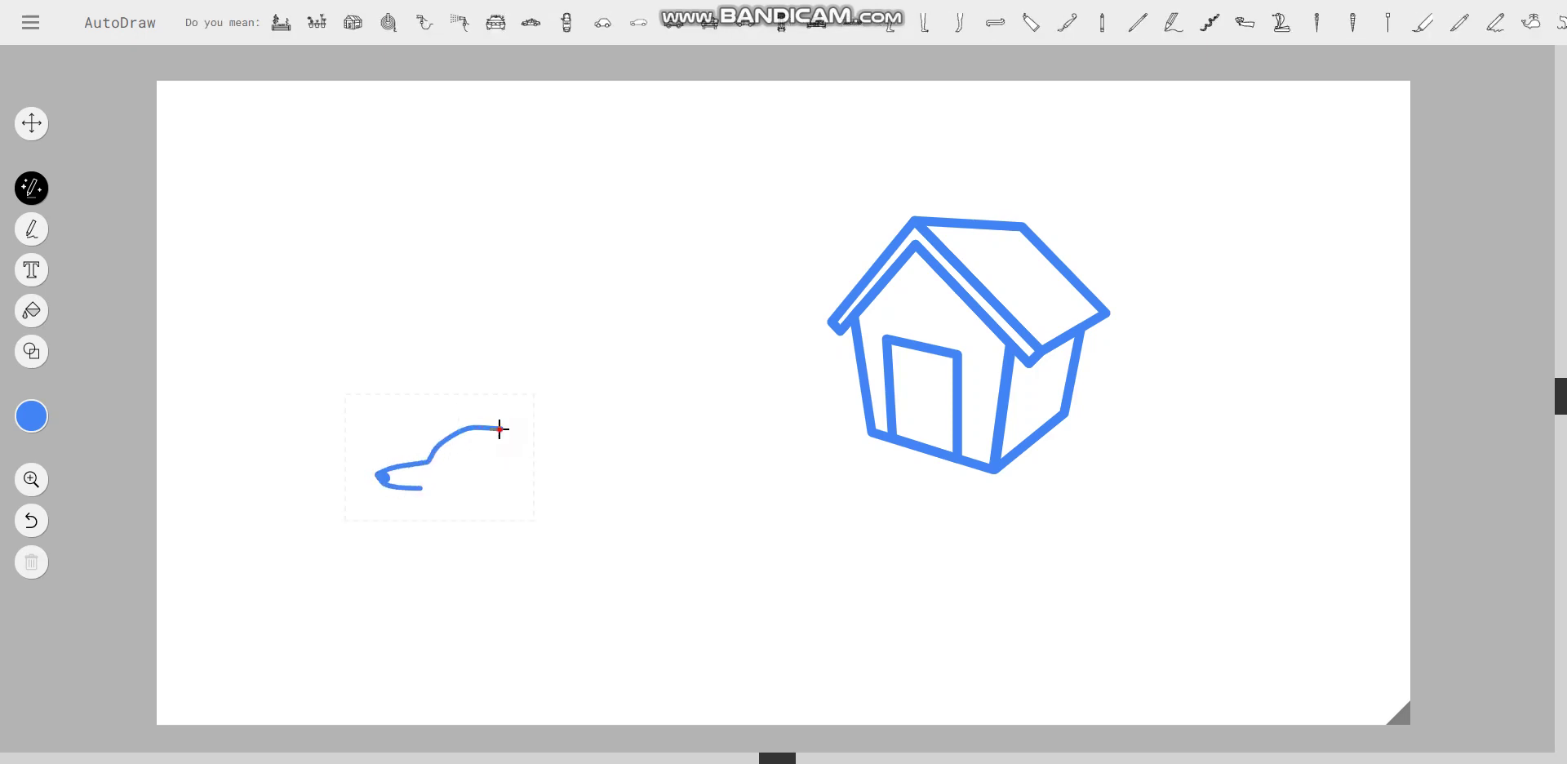
mouse_move(497, 427)
left_mouse_down()
mouse_move(550, 469)
mouse_move(496, 456)
left_mouse_up()
mouse_move(420, 488)
left_mouse_down()
mouse_move(493, 518)
mouse_move(492, 569)
mouse_move(440, 600)
mouse_move(498, 600)
mouse_move(506, 553)
mouse_move(573, 551)
mouse_move(577, 580)
mouse_move(555, 598)
mouse_move(608, 596)
mouse_move(603, 539)
left_mouse_up()
mouse_move(555, 480)
left_mouse_down()
mouse_move(605, 491)
mouse_move(654, 478)
mouse_move(649, 404)
mouse_move(688, 437)
mouse_move(670, 501)
mouse_move(602, 539)
left_mouse_up()
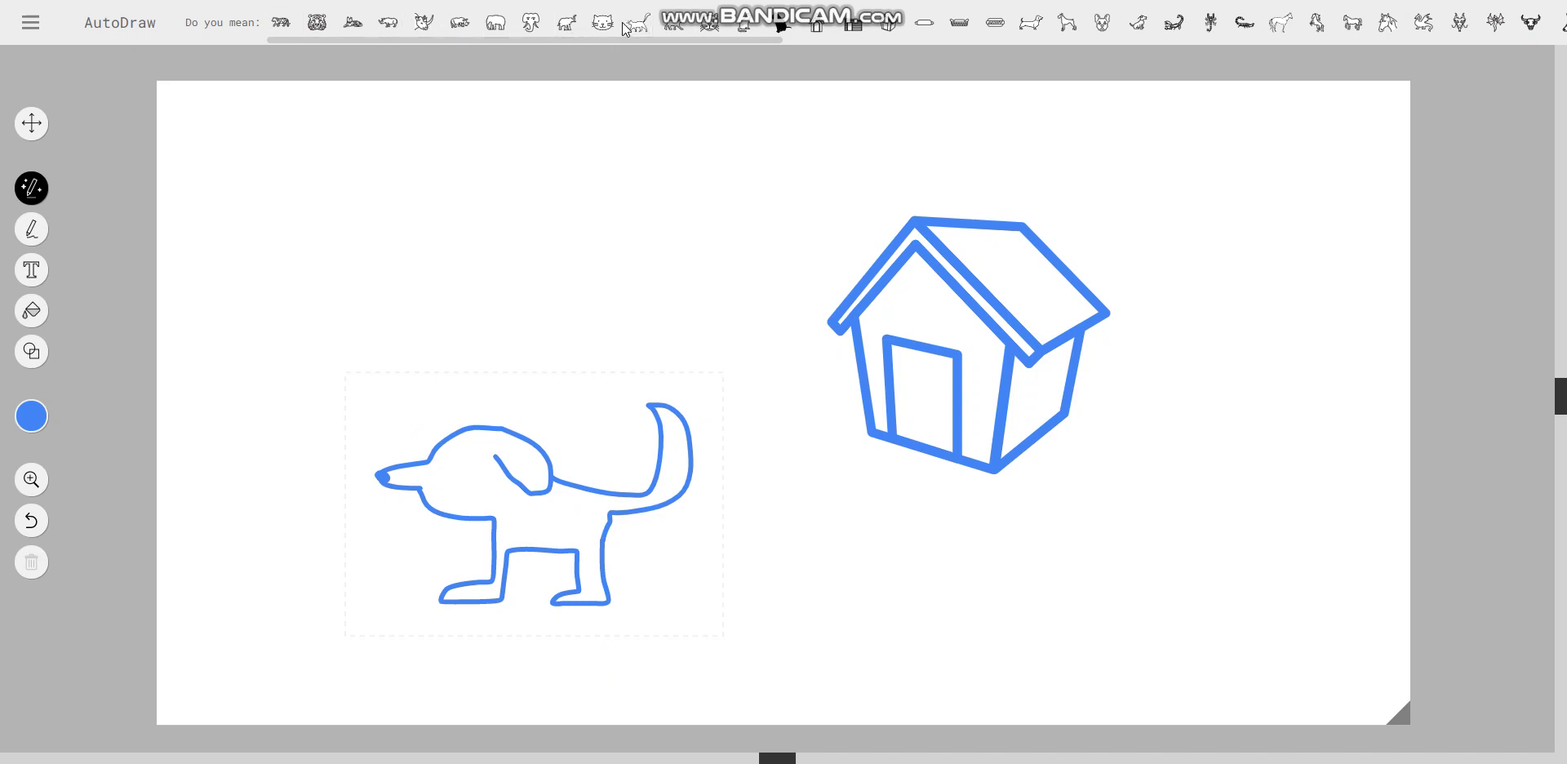
- Try the cat, dachshund and horse suggestions, and replace the dog sketch with the suggested short-tailed standing dog facing left
left_click(682, 26)
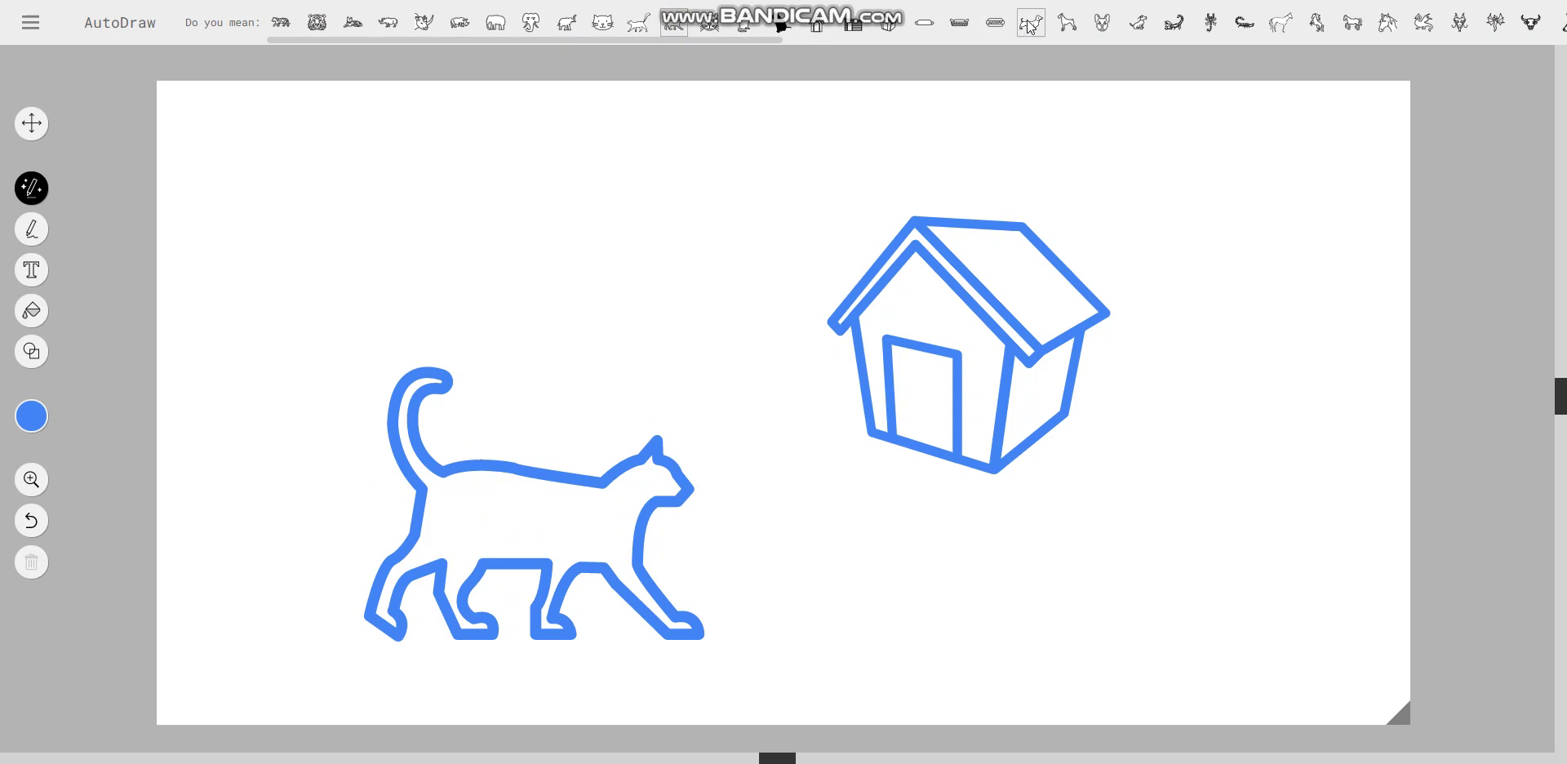
left_click(1057, 26)
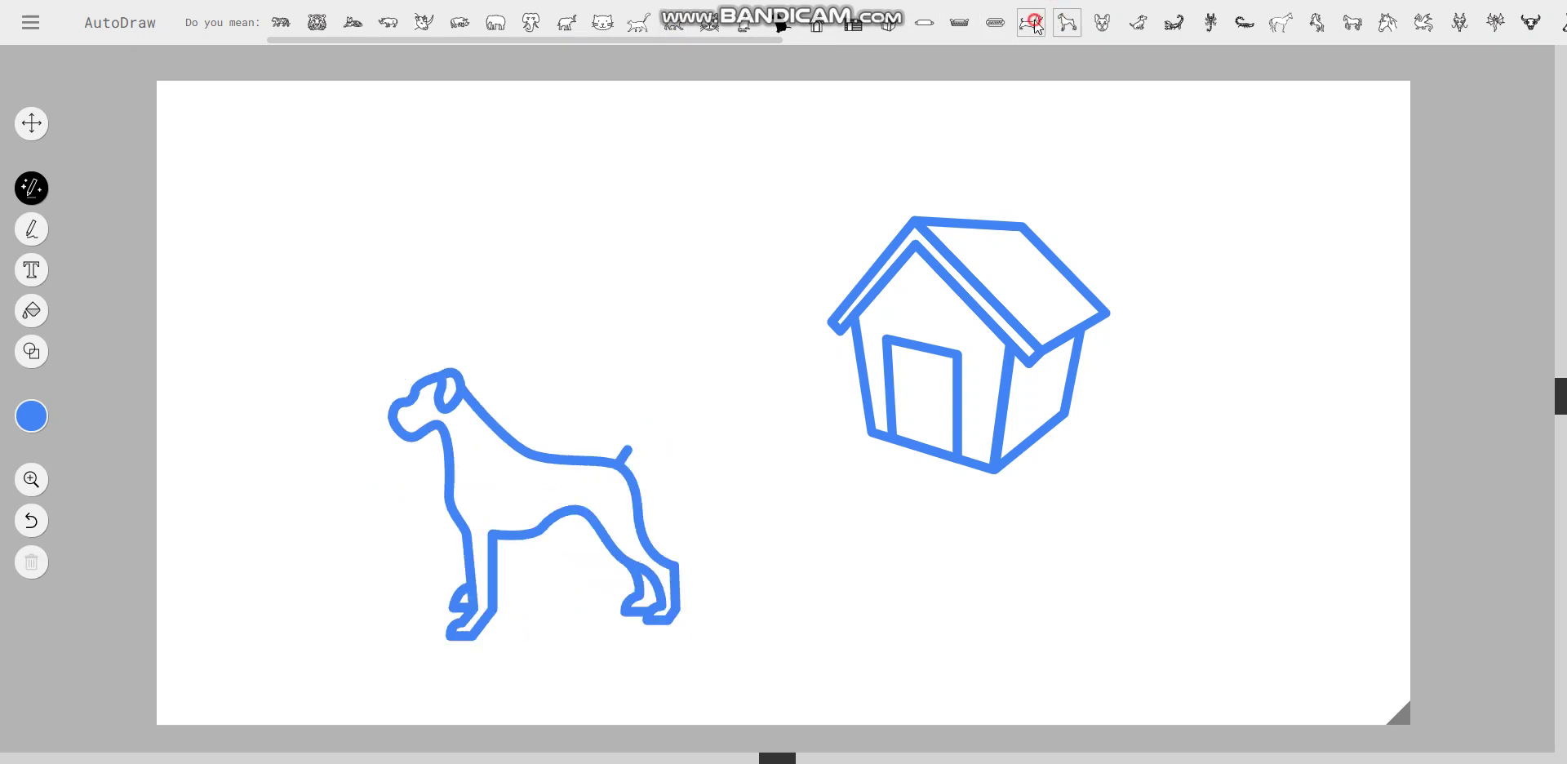
left_click(1032, 23)
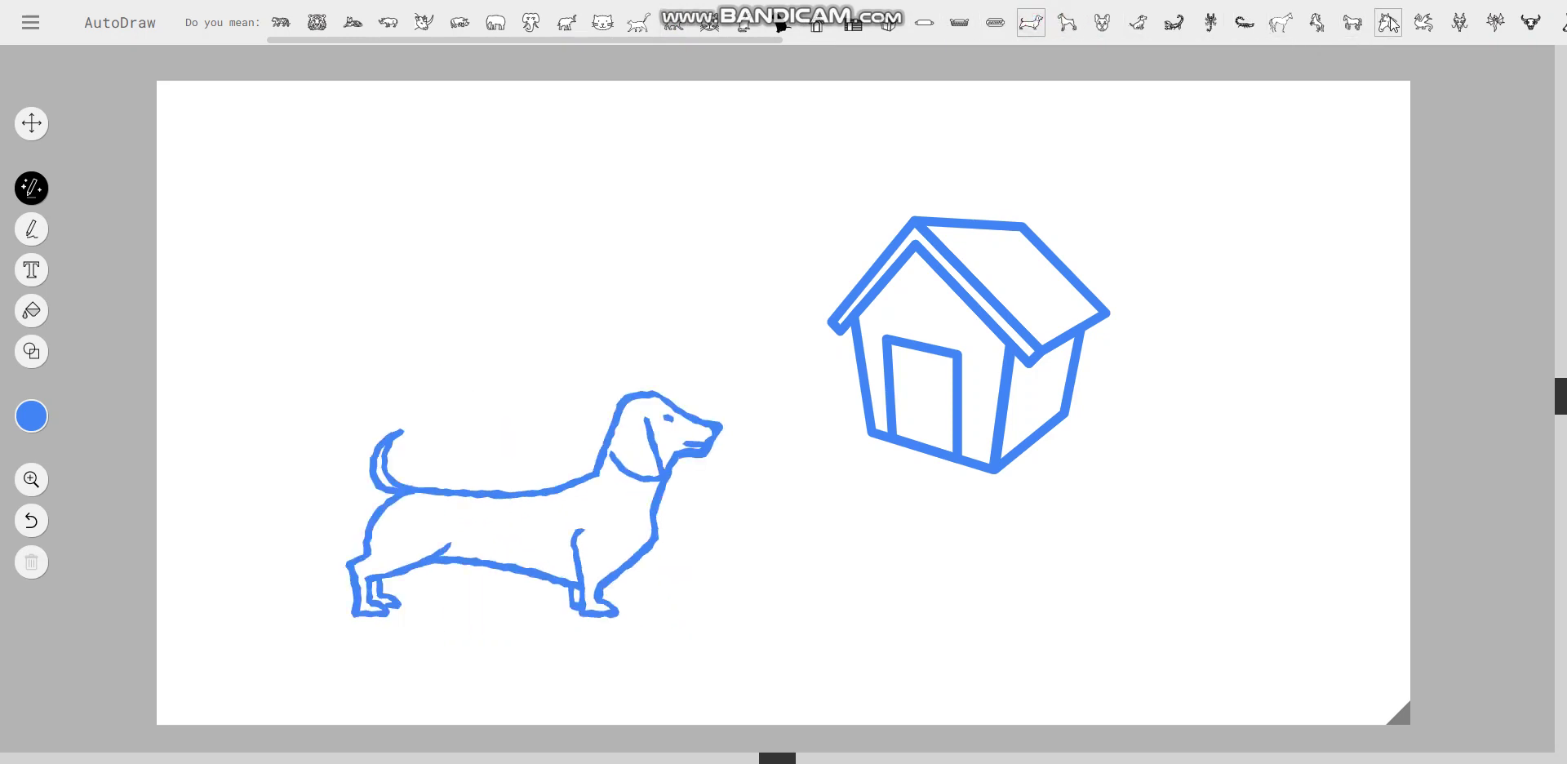
left_click(1351, 23)
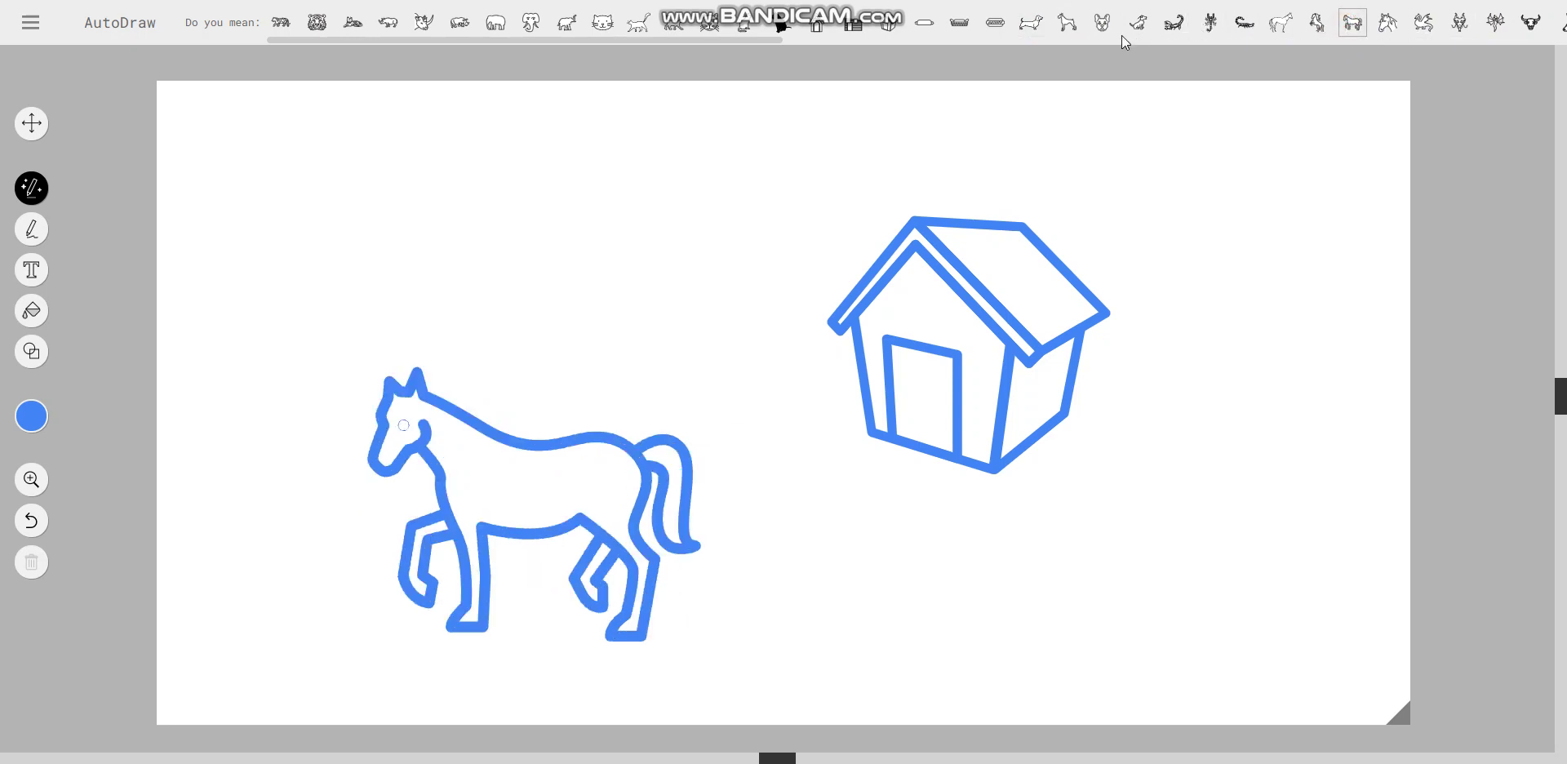
left_click(1071, 23)
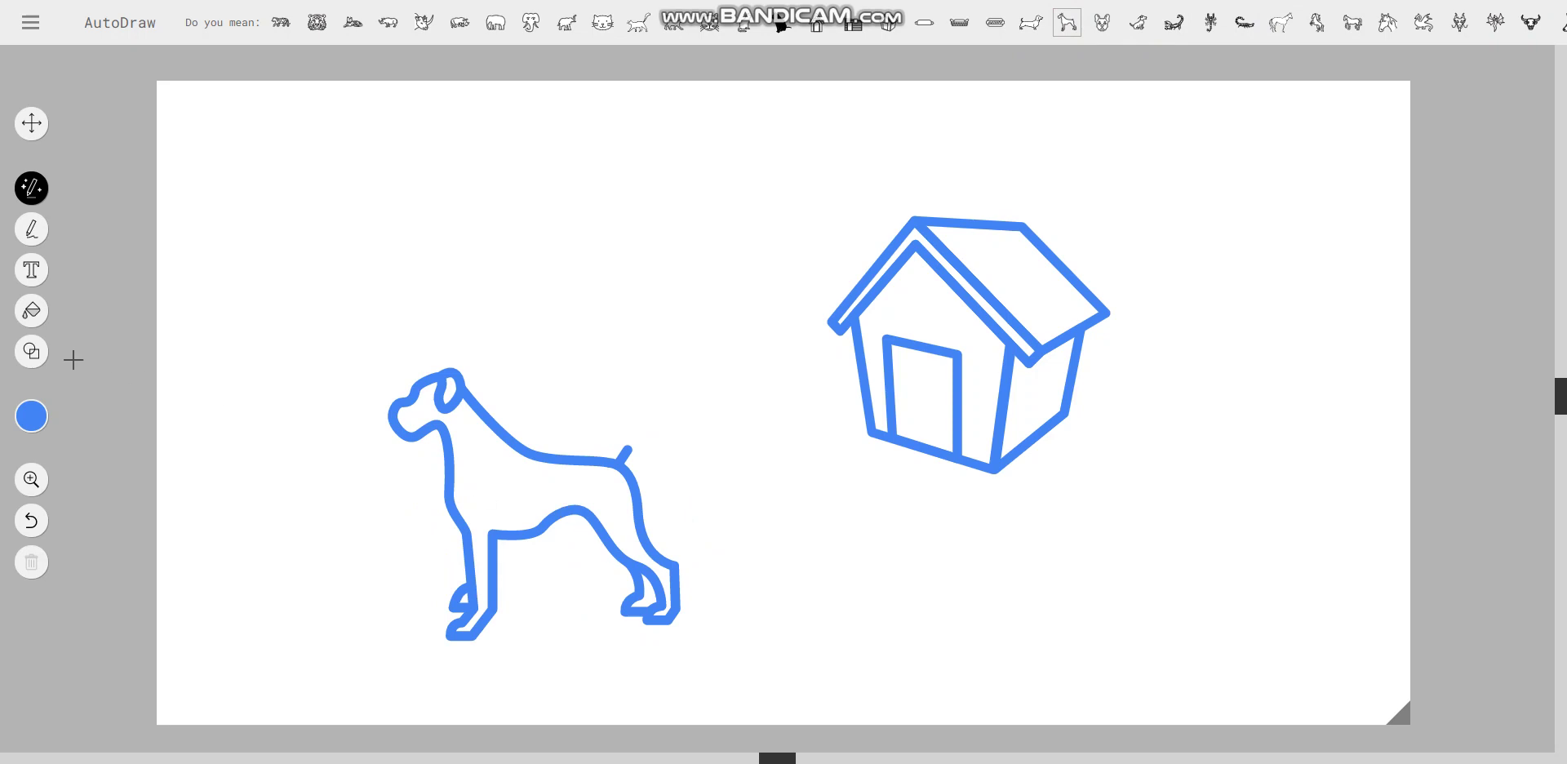
- Scale the dog drawing down slightly and move it up, left of the doghouse
left_click(31, 122)
mouse_move(492, 489)
left_mouse_down()
mouse_move(608, 479)
mouse_move(548, 475)
left_mouse_up()
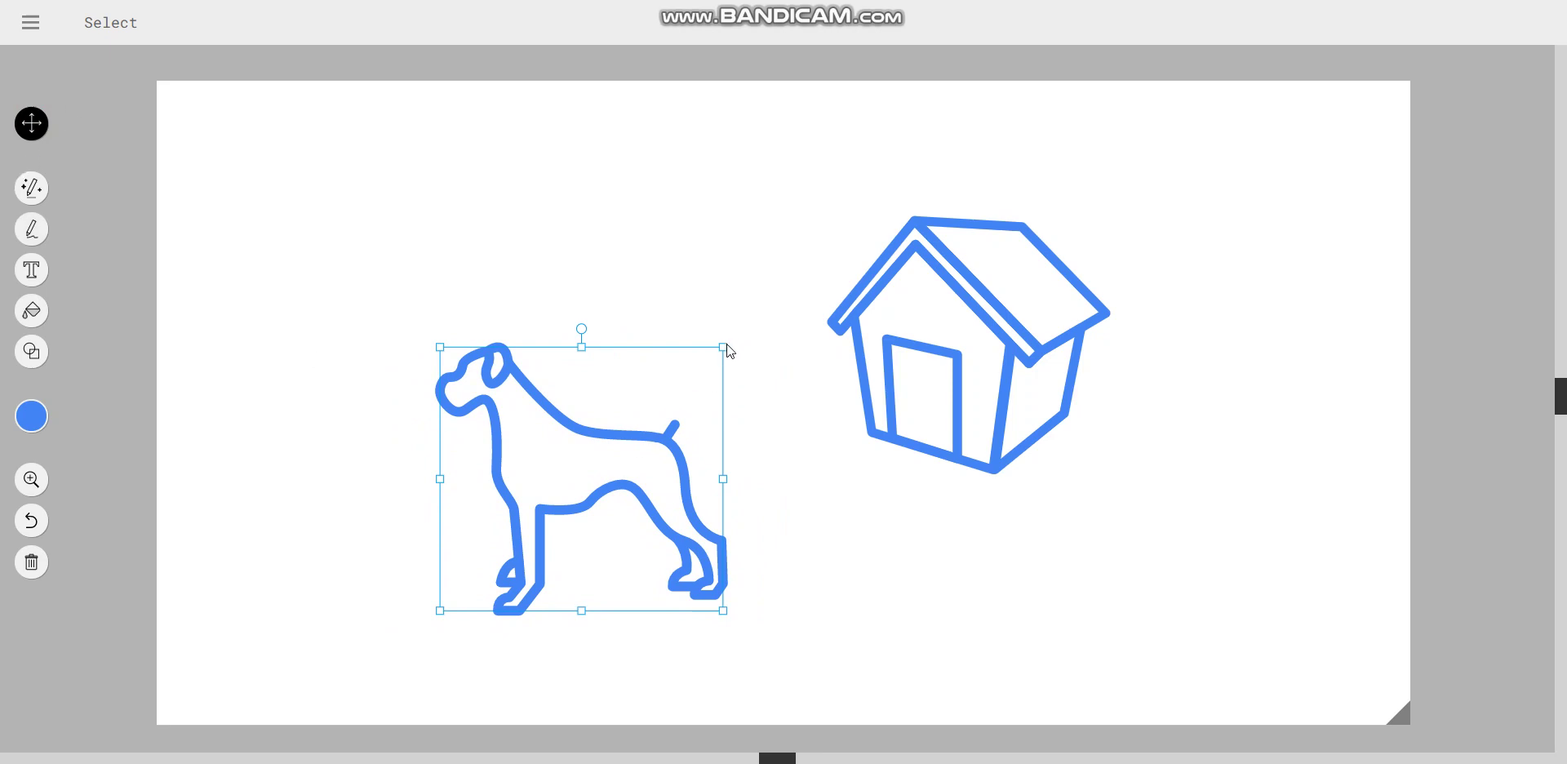
left_click_drag(724, 347, 663, 402)
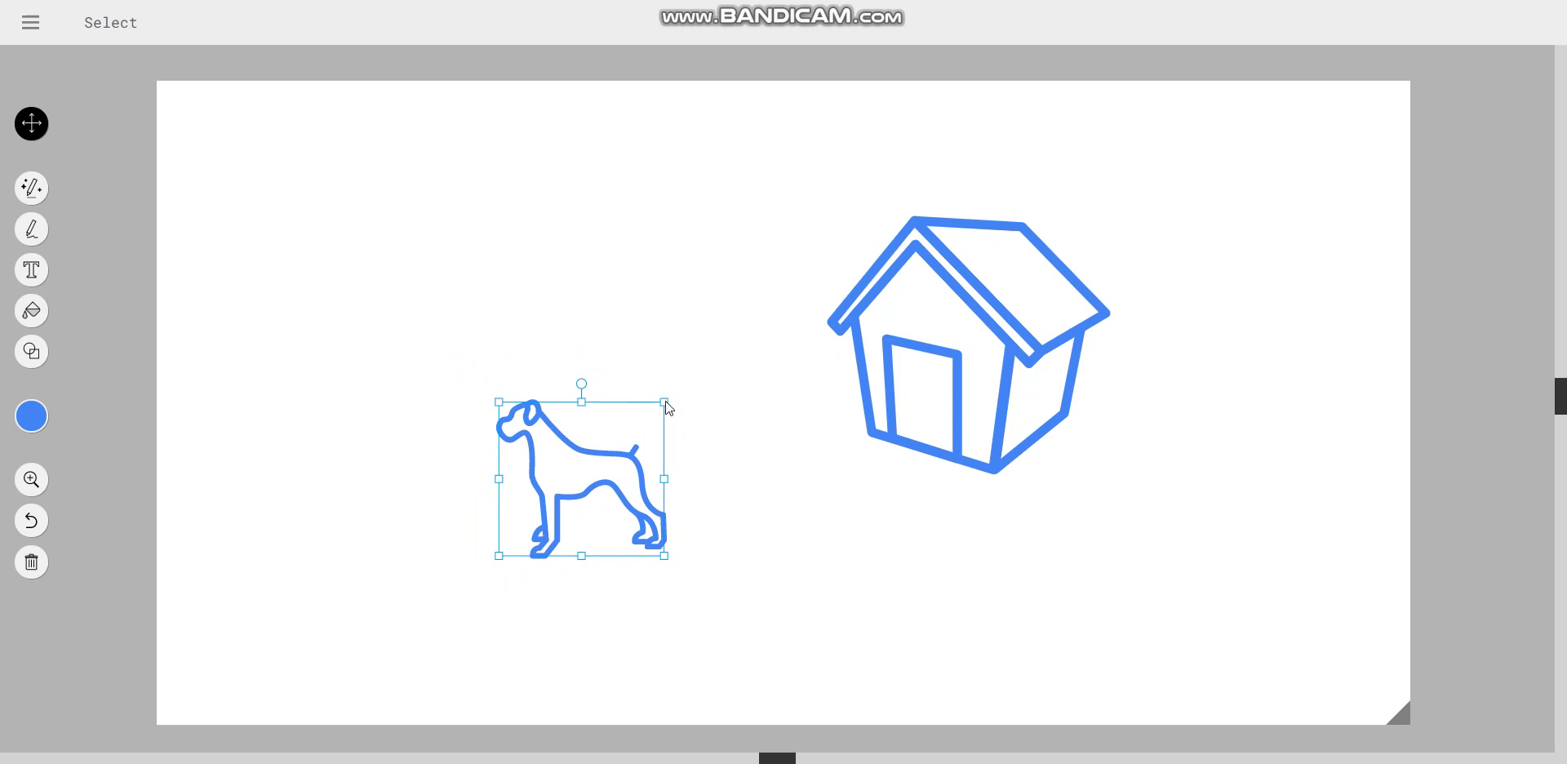
left_click_drag(666, 403, 717, 355)
left_click_drag(609, 473, 595, 403)
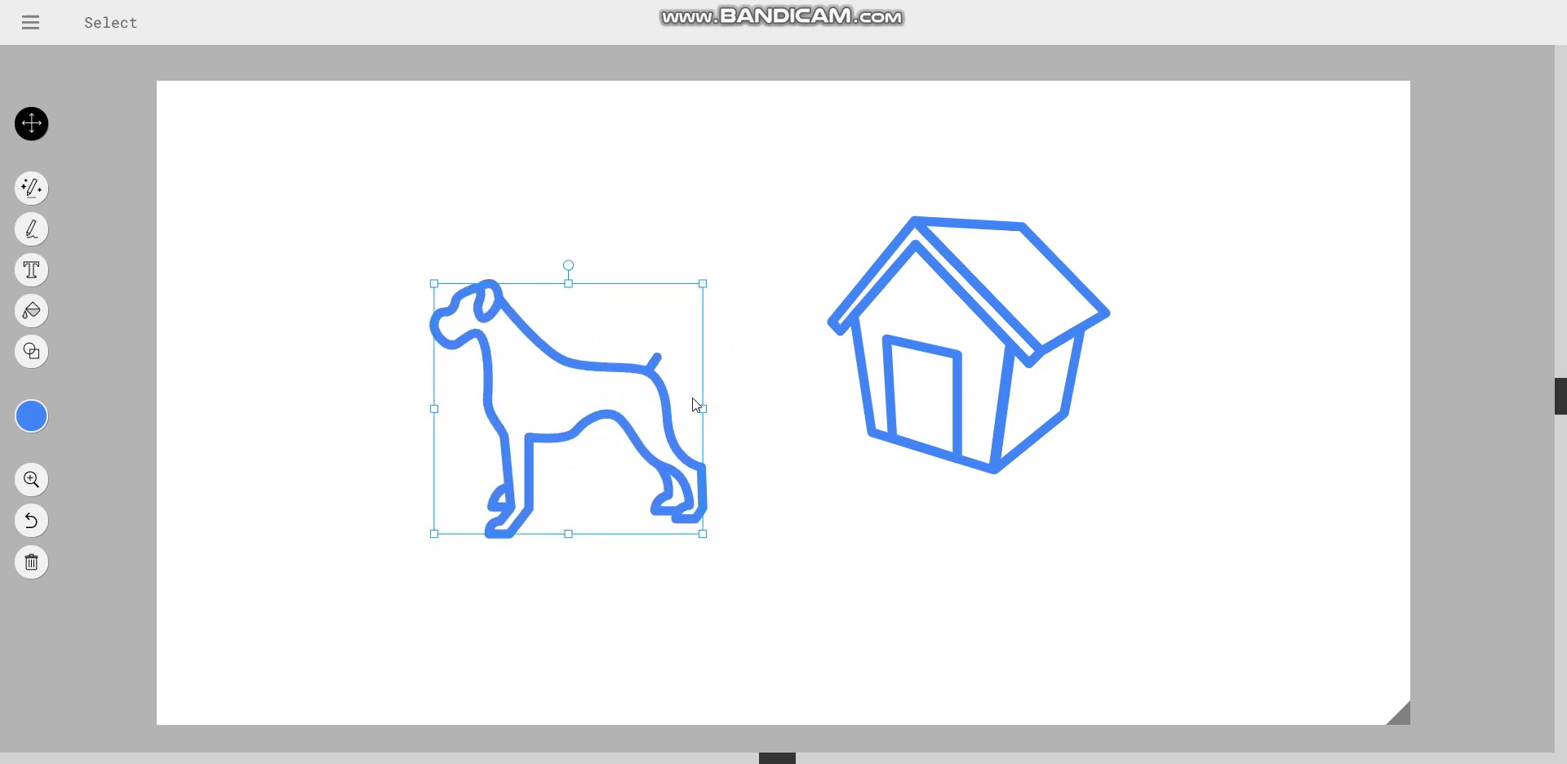
- Move the doghouse to the canvas's upper-right area and shift the dog slightly down and right
mouse_move(971, 386)
left_mouse_down()
mouse_move(1144, 408)
mouse_move(1186, 298)
left_mouse_up()
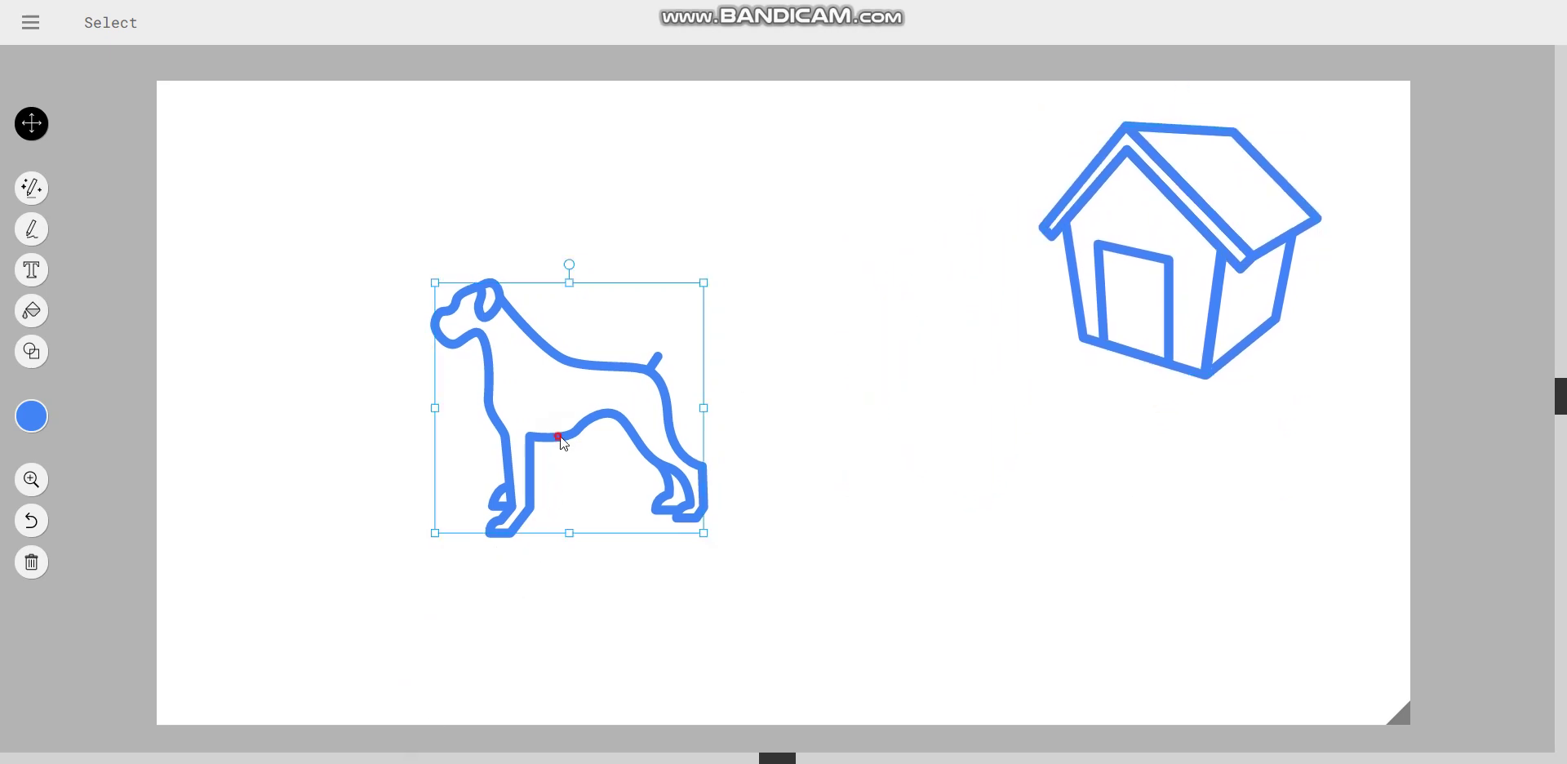
left_click_drag(560, 437, 590, 467)
left_click(262, 525)
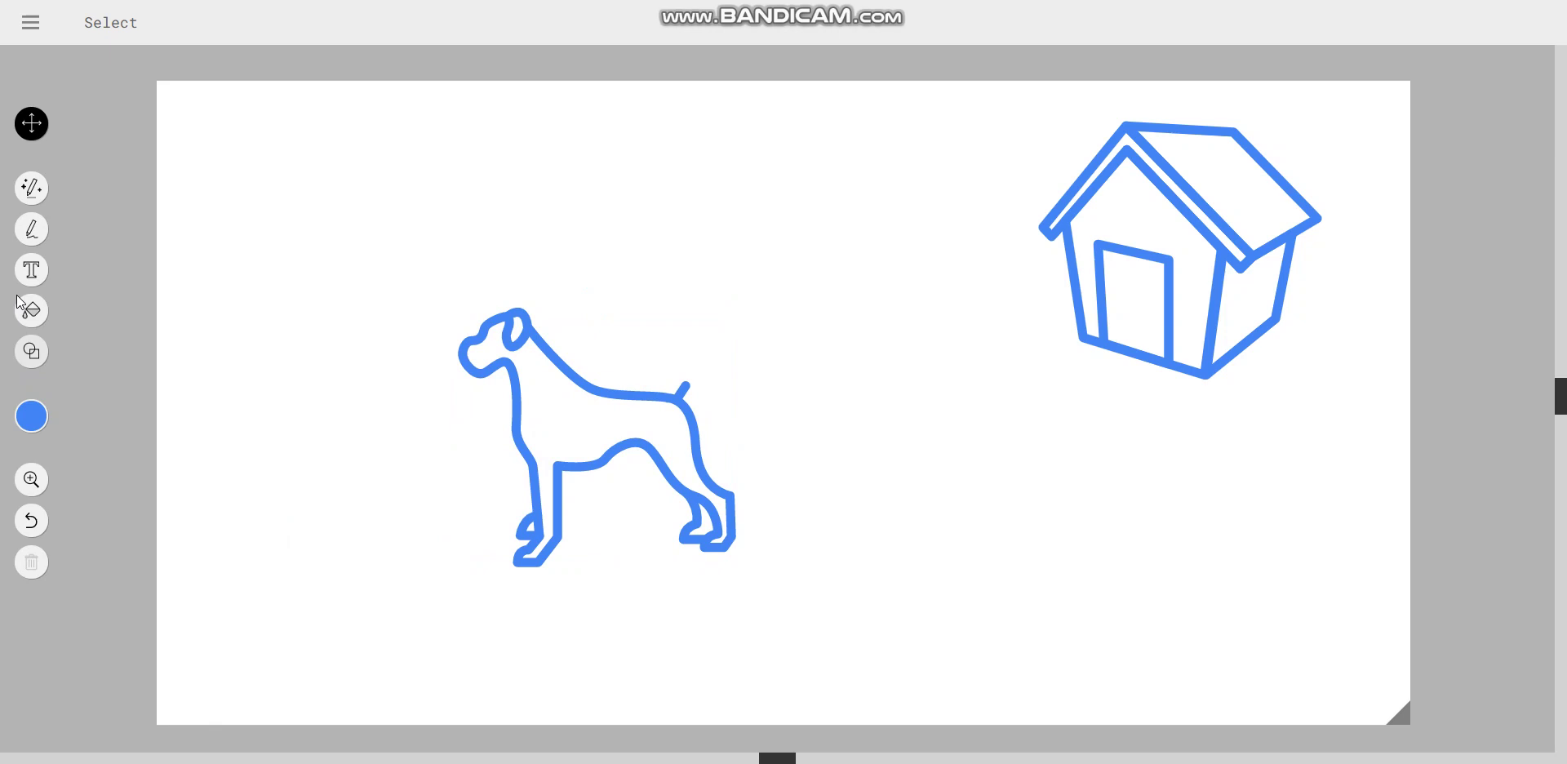
- Draw green zigzag grass tufts freehand beside the dog's front and hind feet using the Draw tool
left_click(28, 189)
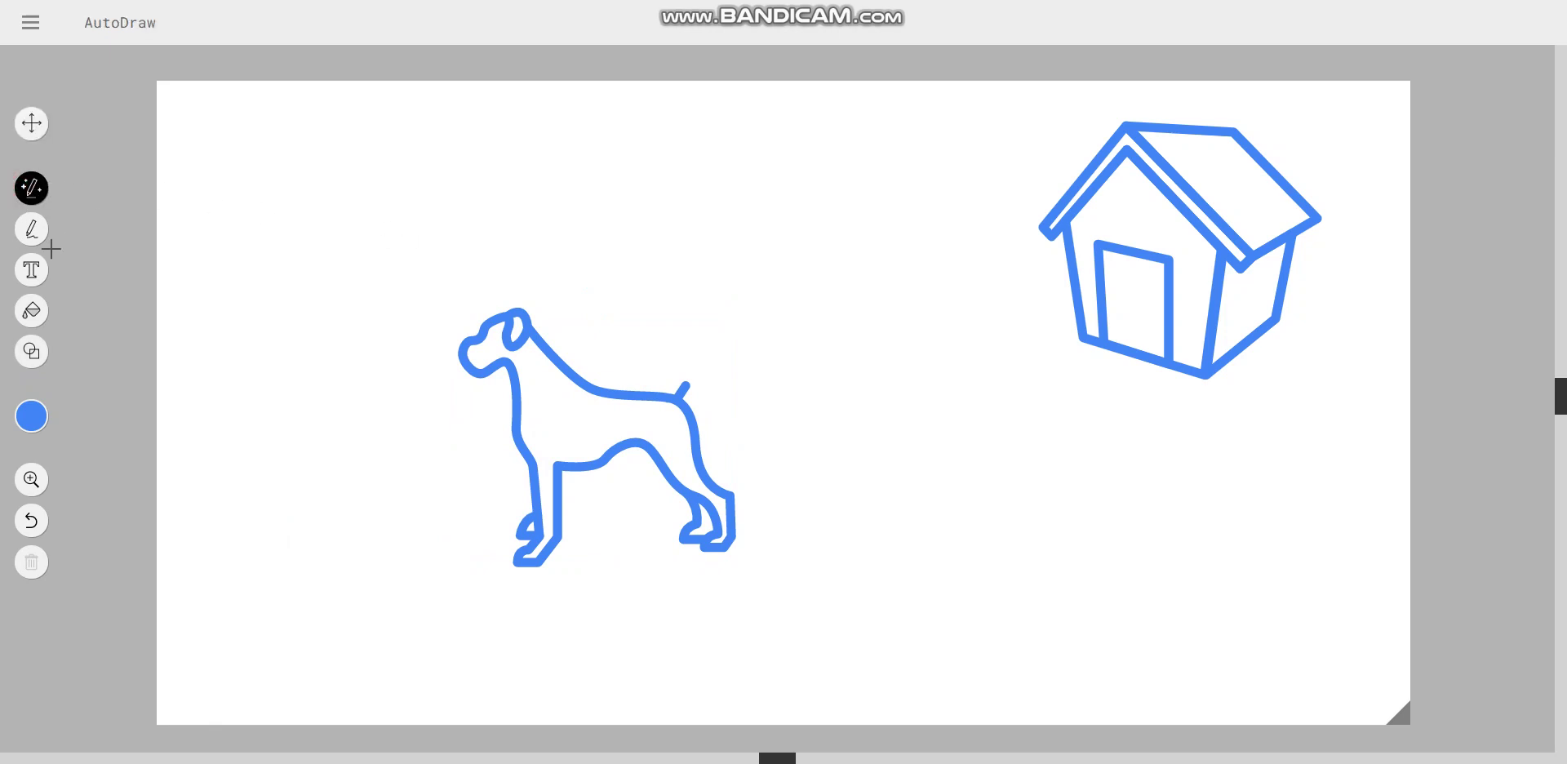
left_click(32, 232)
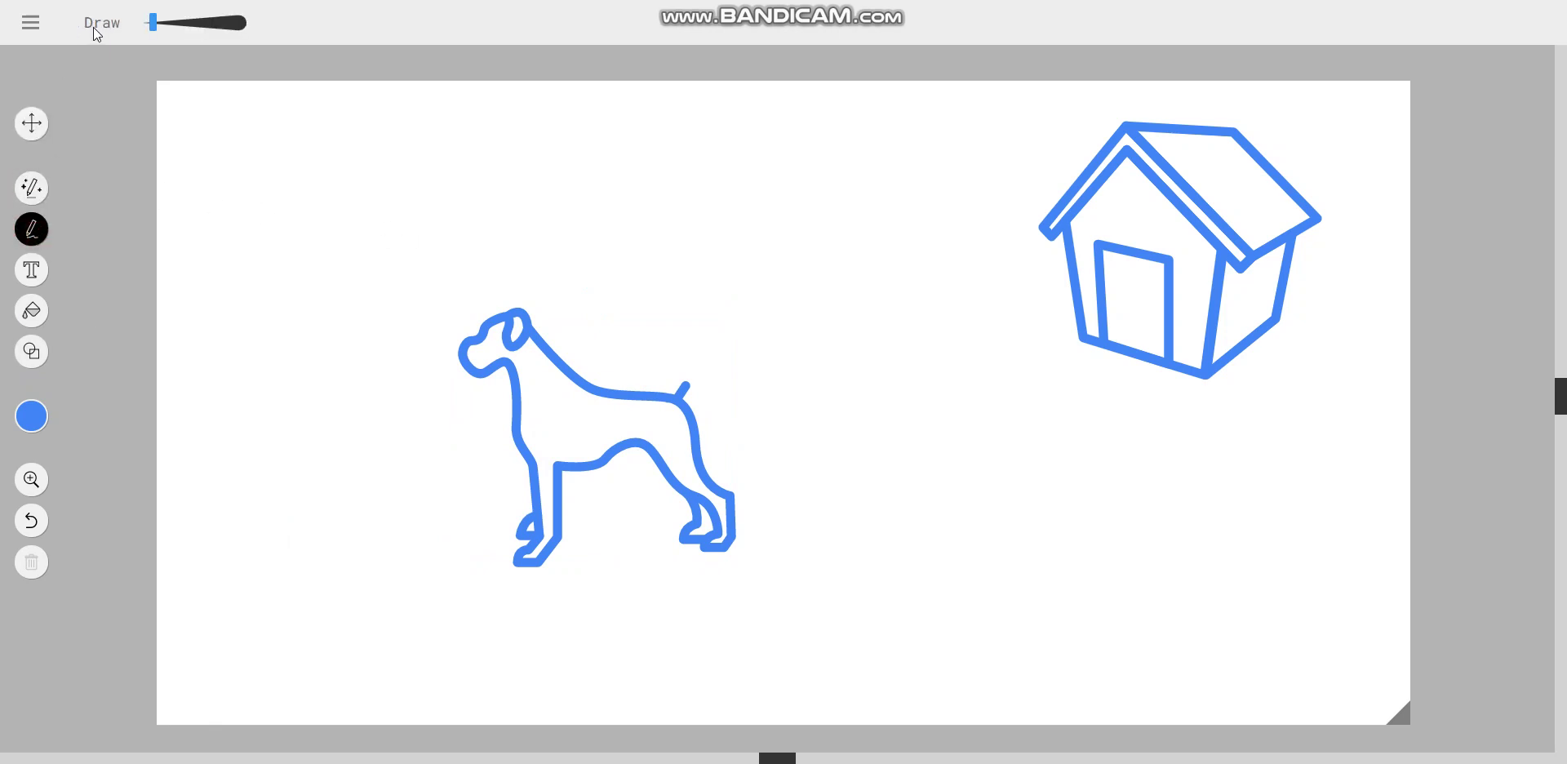
left_click(43, 430)
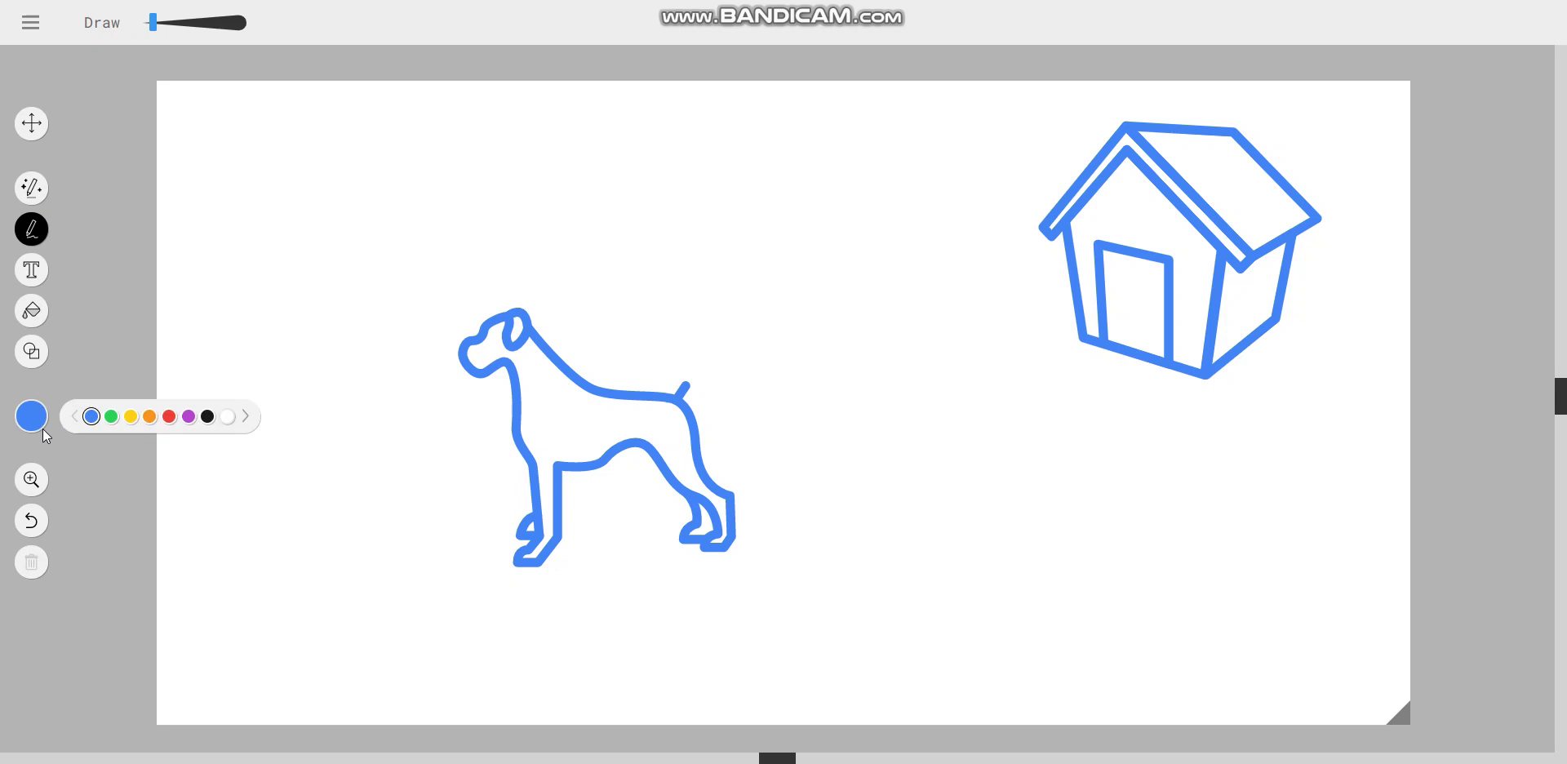
left_click(112, 417)
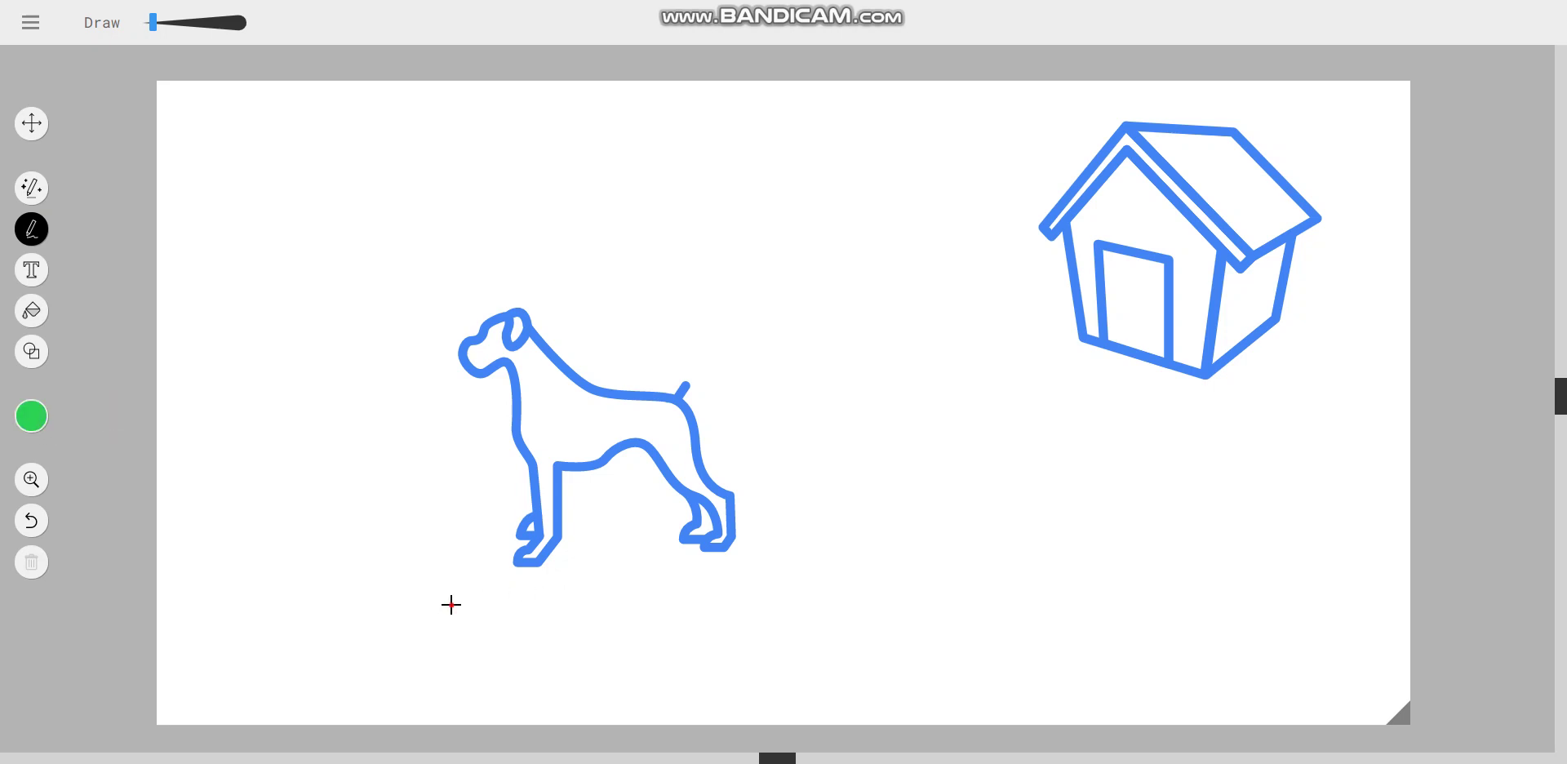
mouse_move(450, 602)
left_mouse_down()
mouse_move(429, 550)
mouse_move(465, 558)
left_mouse_up()
mouse_move(497, 587)
left_mouse_down()
mouse_move(493, 573)
mouse_move(516, 594)
left_mouse_up()
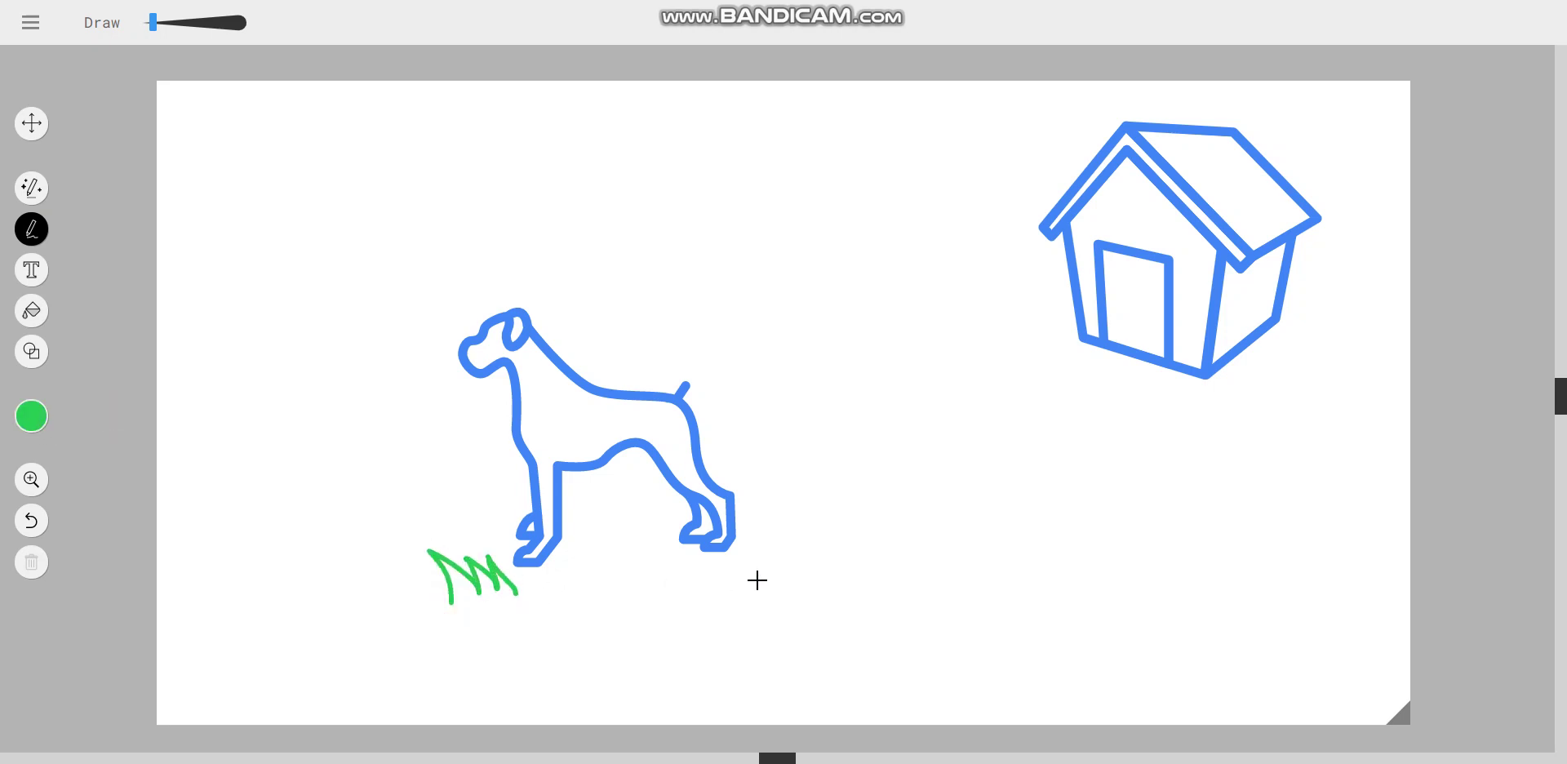
mouse_move(758, 580)
left_mouse_down()
mouse_move(746, 545)
mouse_move(829, 583)
left_mouse_up()
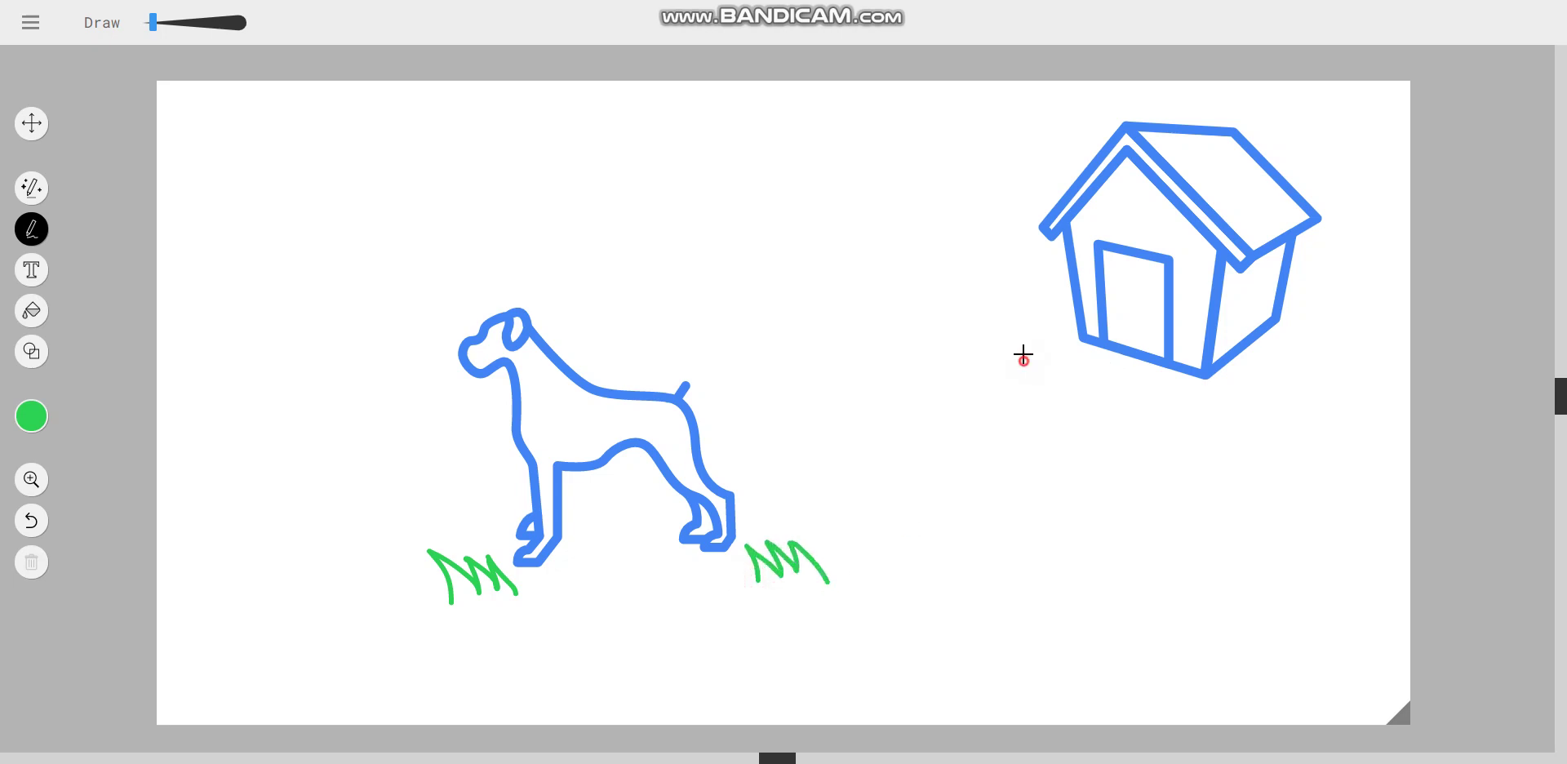
- Draw green zigzag grass tufts freehand around the base of the doghouse, on both sides and in front
mouse_move(1022, 360)
left_mouse_down()
mouse_move(995, 297)
mouse_move(1051, 338)
mouse_move(1034, 299)
mouse_move(1079, 356)
mouse_move(1240, 417)
left_mouse_up()
mouse_move(1283, 342)
left_mouse_down()
mouse_move(1291, 318)
mouse_move(1322, 318)
mouse_move(1323, 355)
left_mouse_up()
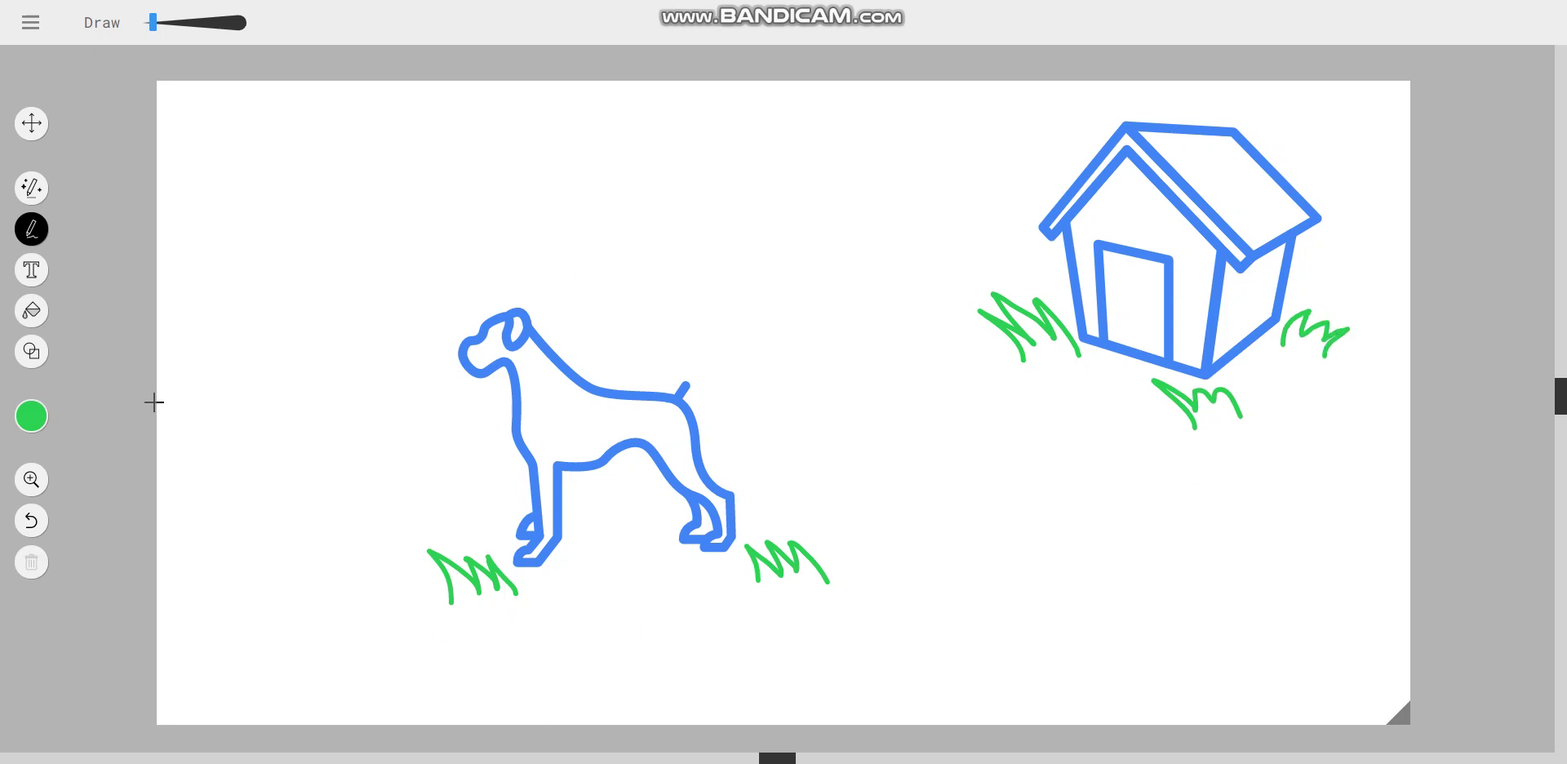
- Sketch an orange ball with dashed seams using AutoDraw, try the baseball suggestion, and replace it with the suggested flying basketball with motion lines
left_click(33, 189)
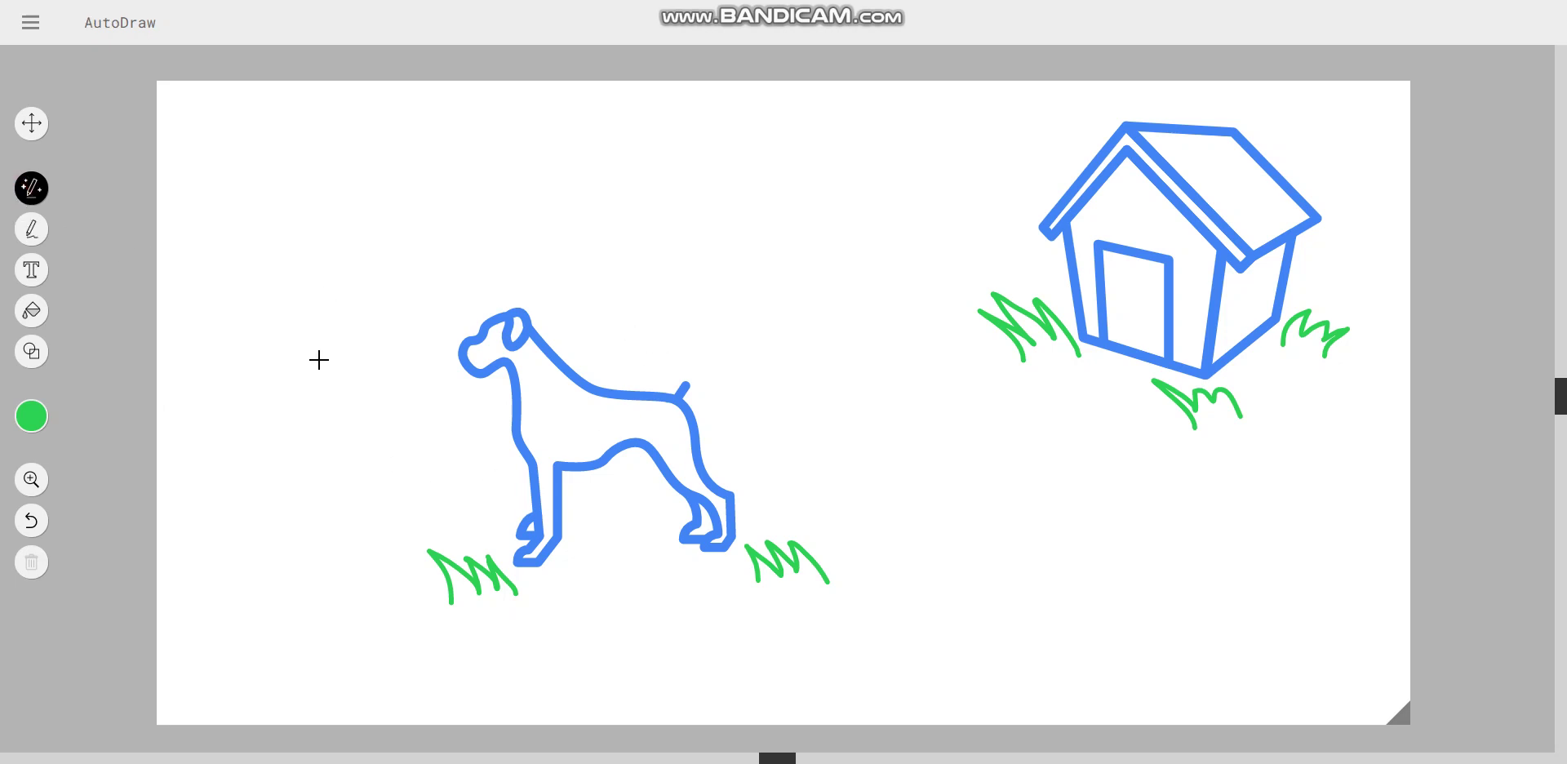
left_click(34, 425)
left_click(149, 416)
mouse_move(283, 527)
left_mouse_down()
mouse_move(216, 580)
mouse_move(261, 657)
mouse_move(373, 601)
mouse_move(318, 513)
mouse_move(280, 527)
left_mouse_up()
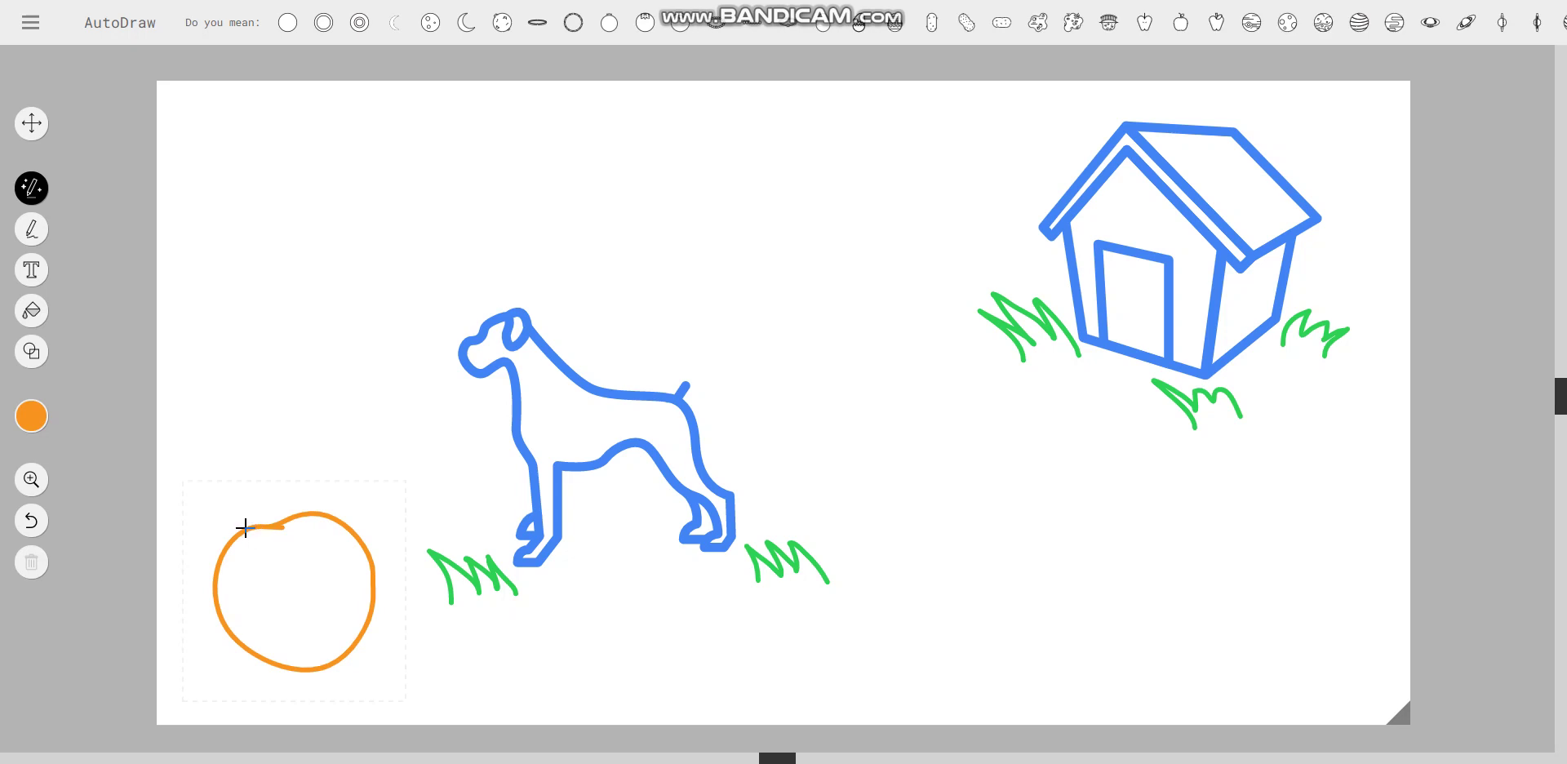
mouse_move(242, 531)
left_mouse_down()
mouse_move(257, 614)
mouse_move(237, 637)
left_mouse_up()
mouse_move(328, 512)
left_mouse_down()
mouse_move(331, 592)
mouse_move(369, 624)
left_mouse_up()
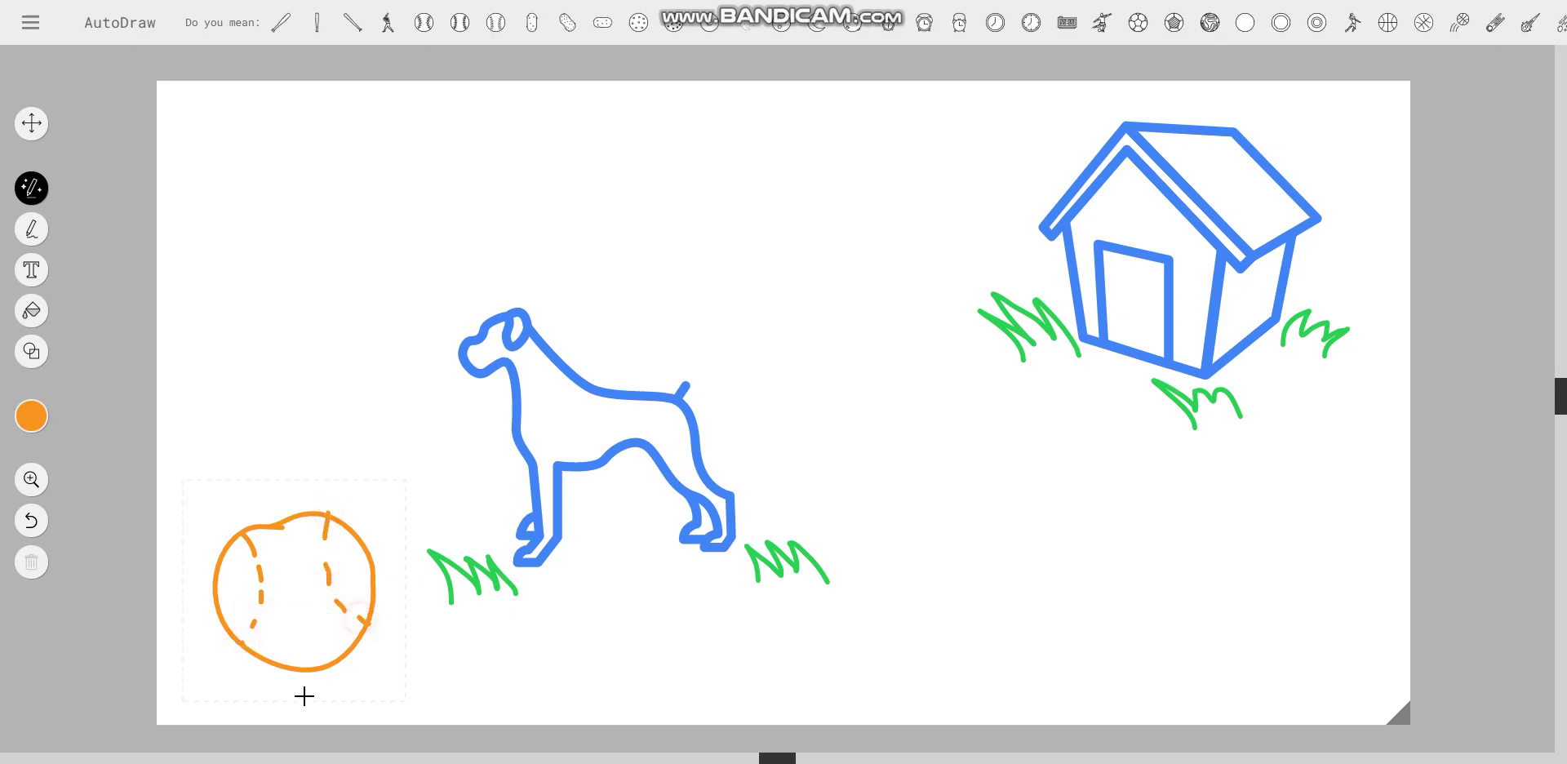
left_click(459, 24)
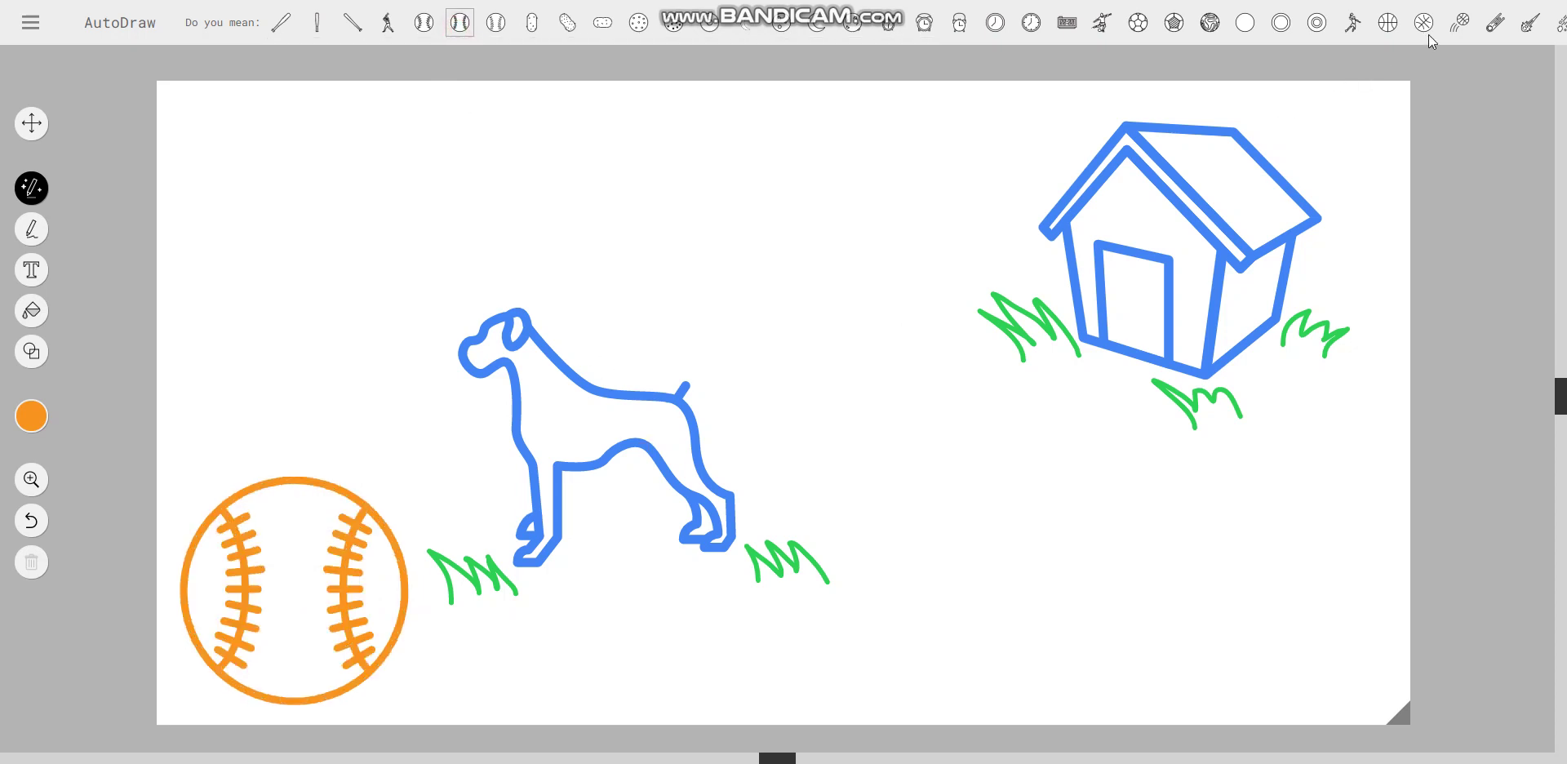
left_click(1459, 23)
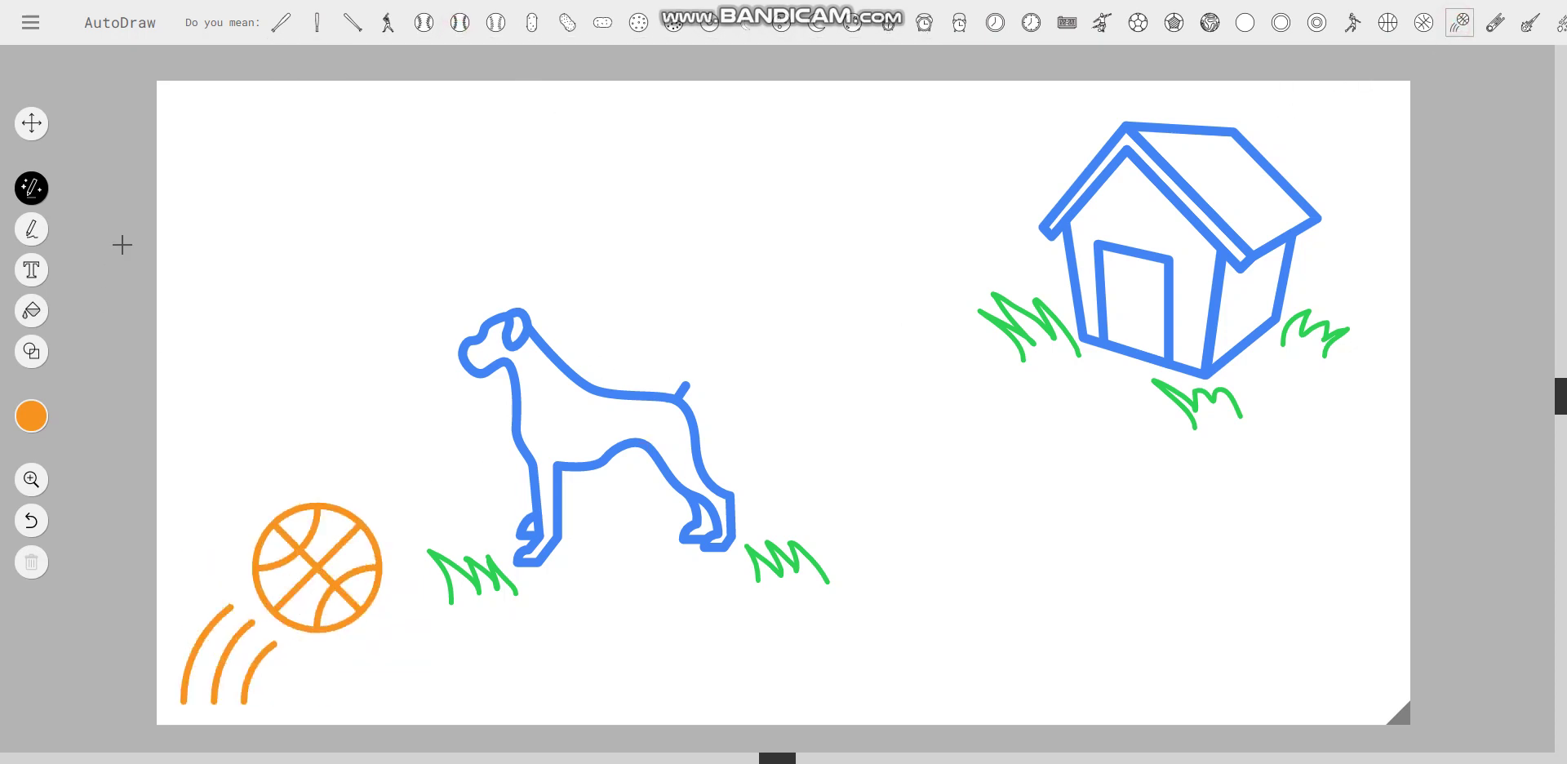
- Move the basketball up in front of the dog's head and mirror it horizontally so its motion lines trail toward the dog
left_click(43, 137)
left_click_drag(331, 561, 349, 330)
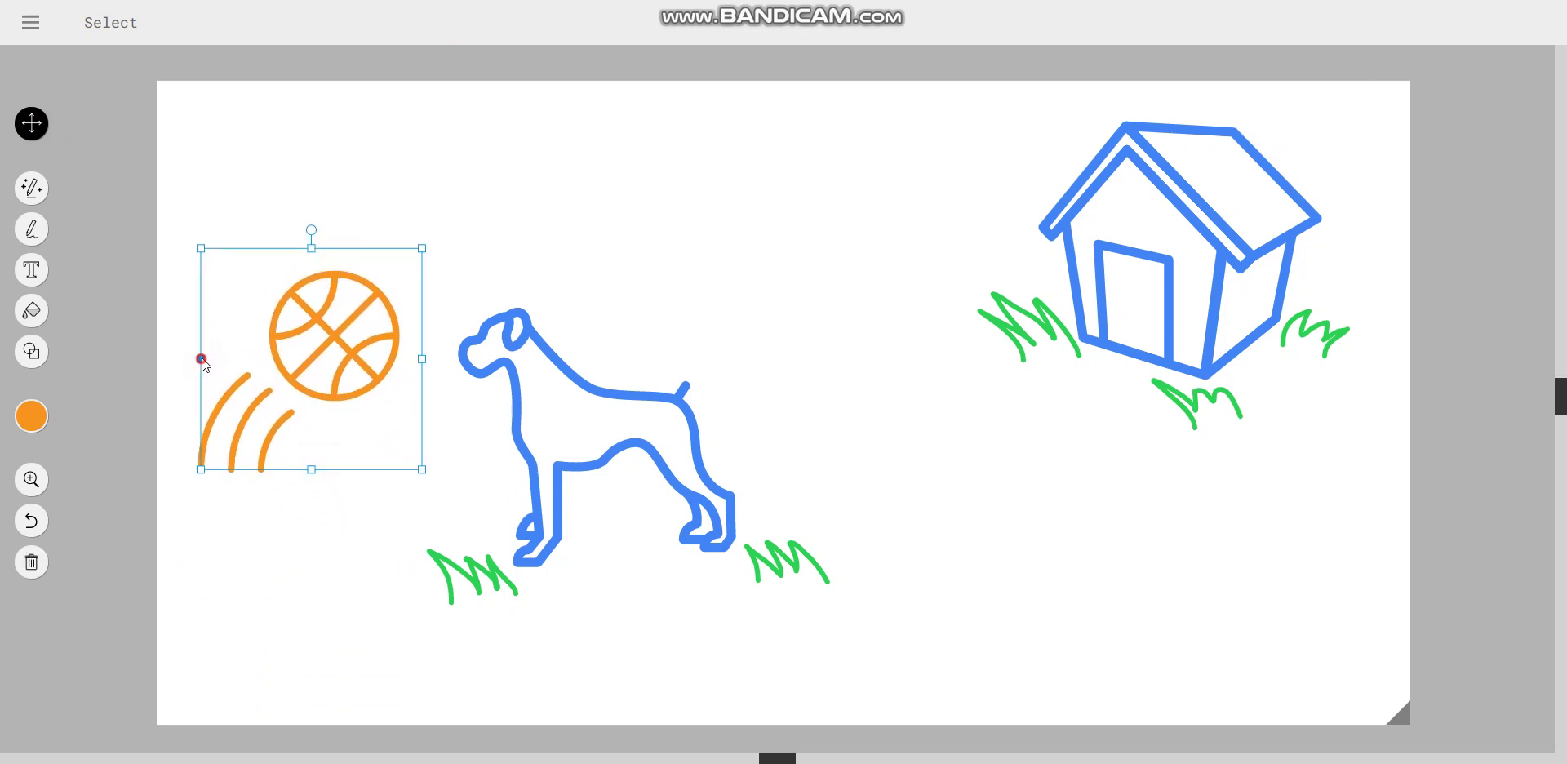
mouse_move(201, 360)
left_mouse_down()
mouse_move(434, 359)
mouse_move(419, 359)
left_mouse_up()
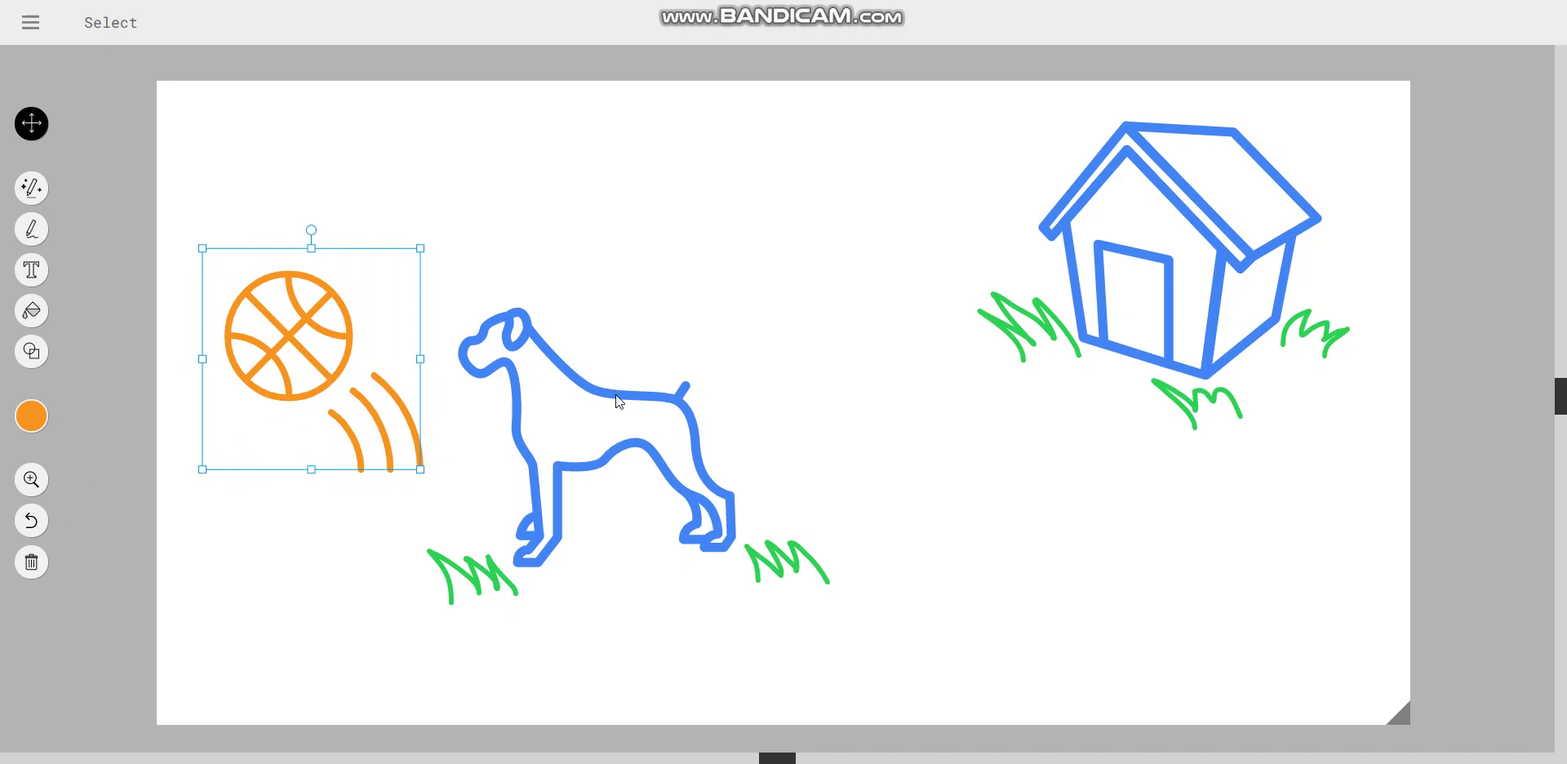
- Shift the dog slightly right, move the basketball further up above the dog's head level, and scale the ball down slightly
left_click_drag(616, 394, 663, 401)
left_click_drag(281, 328, 288, 234)
left_click_drag(431, 368, 393, 326)
left_click(377, 449)
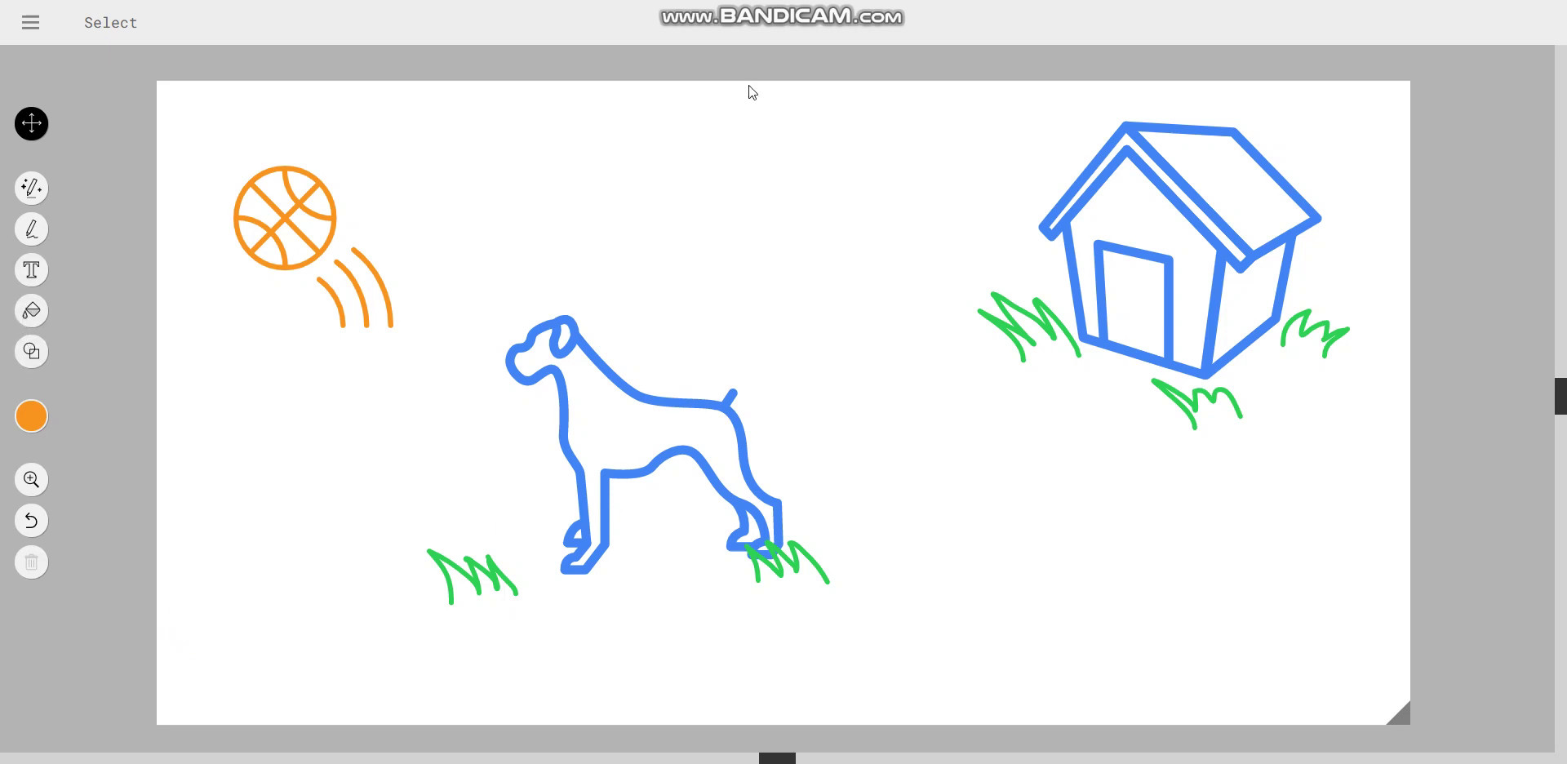
- Fill the doghouse's roof panel and front roof trim with red
left_click(33, 317)
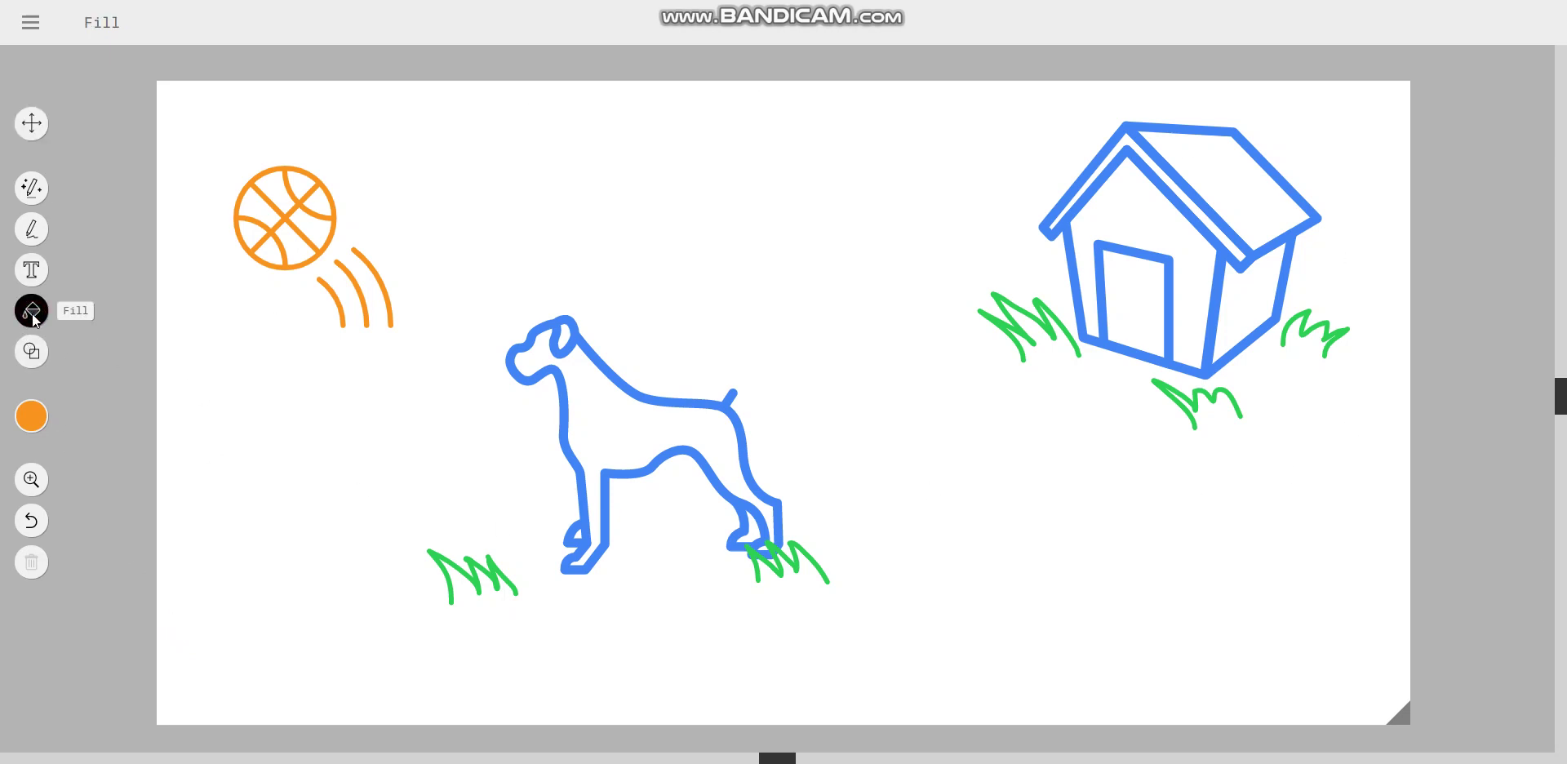
left_click(31, 270)
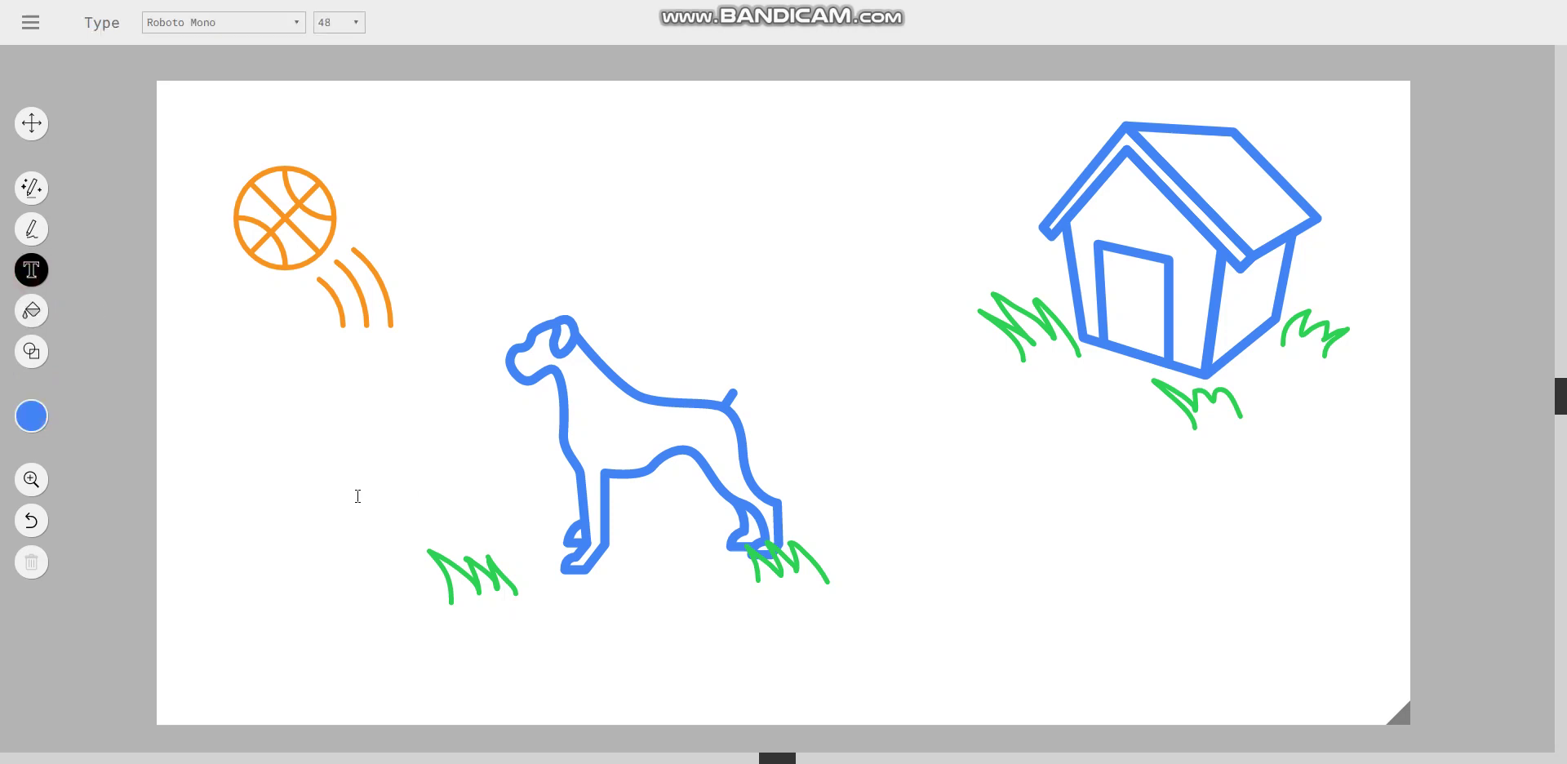
left_click(33, 310)
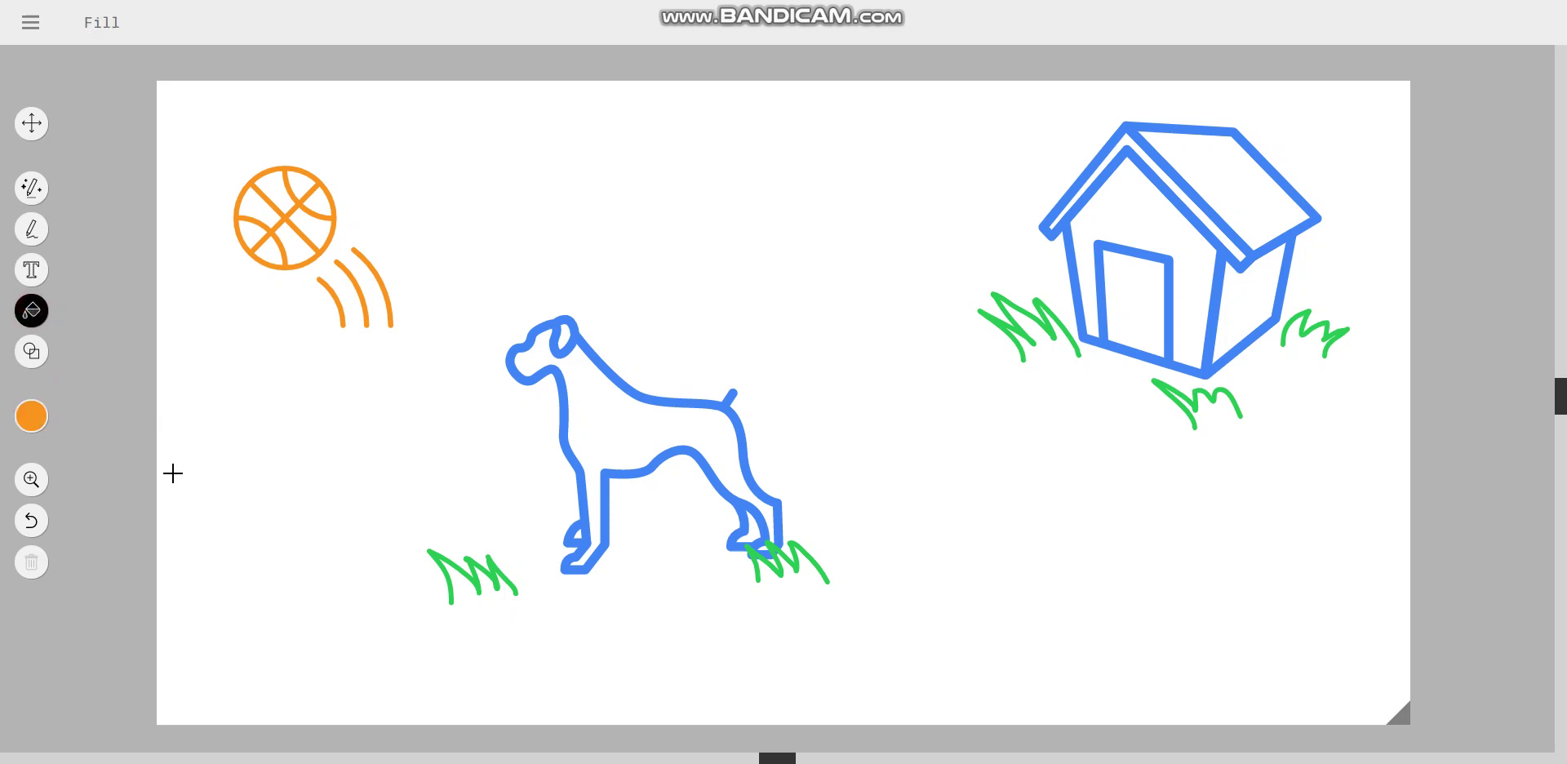
left_click(31, 416)
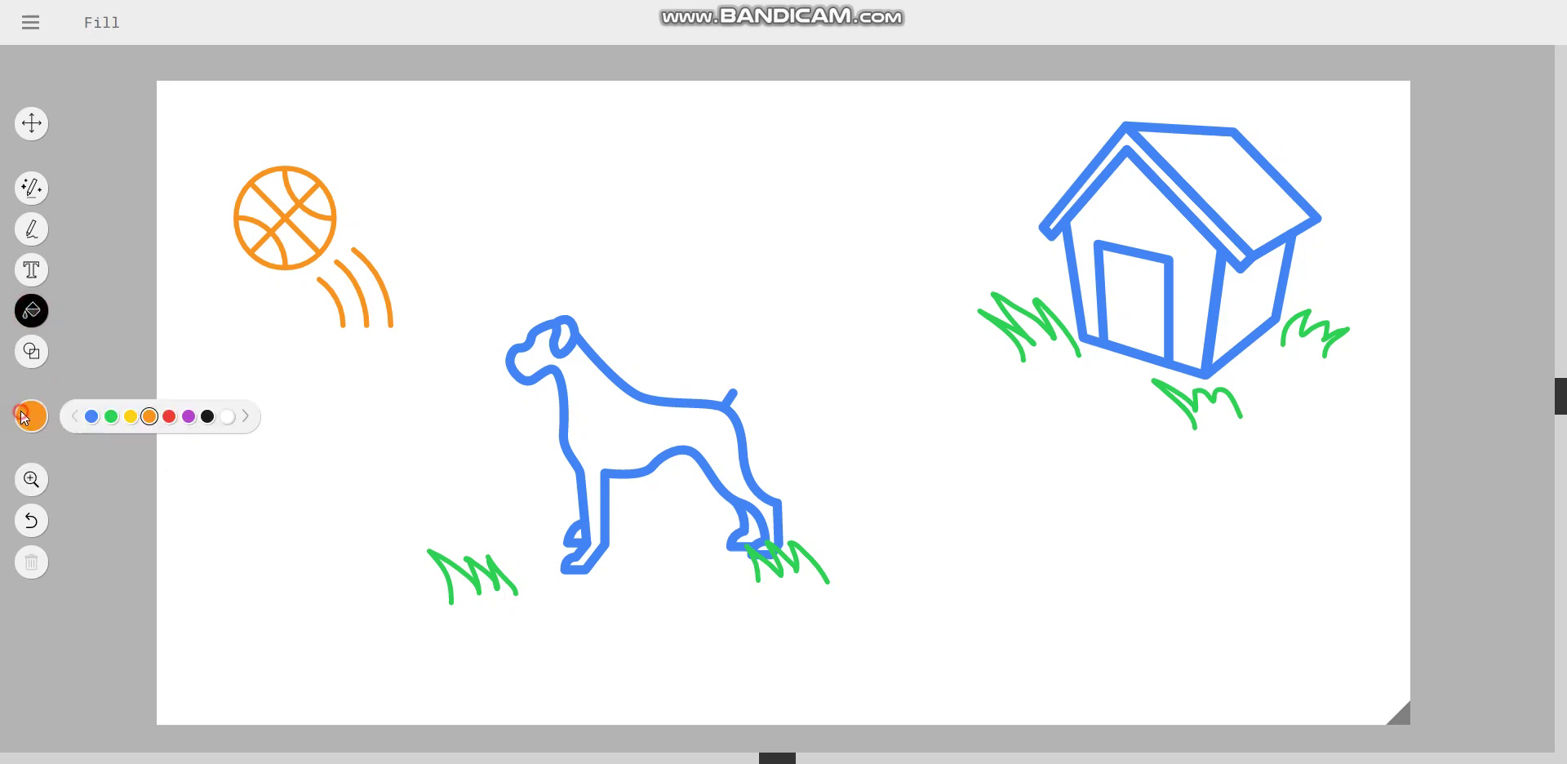
left_click(169, 417)
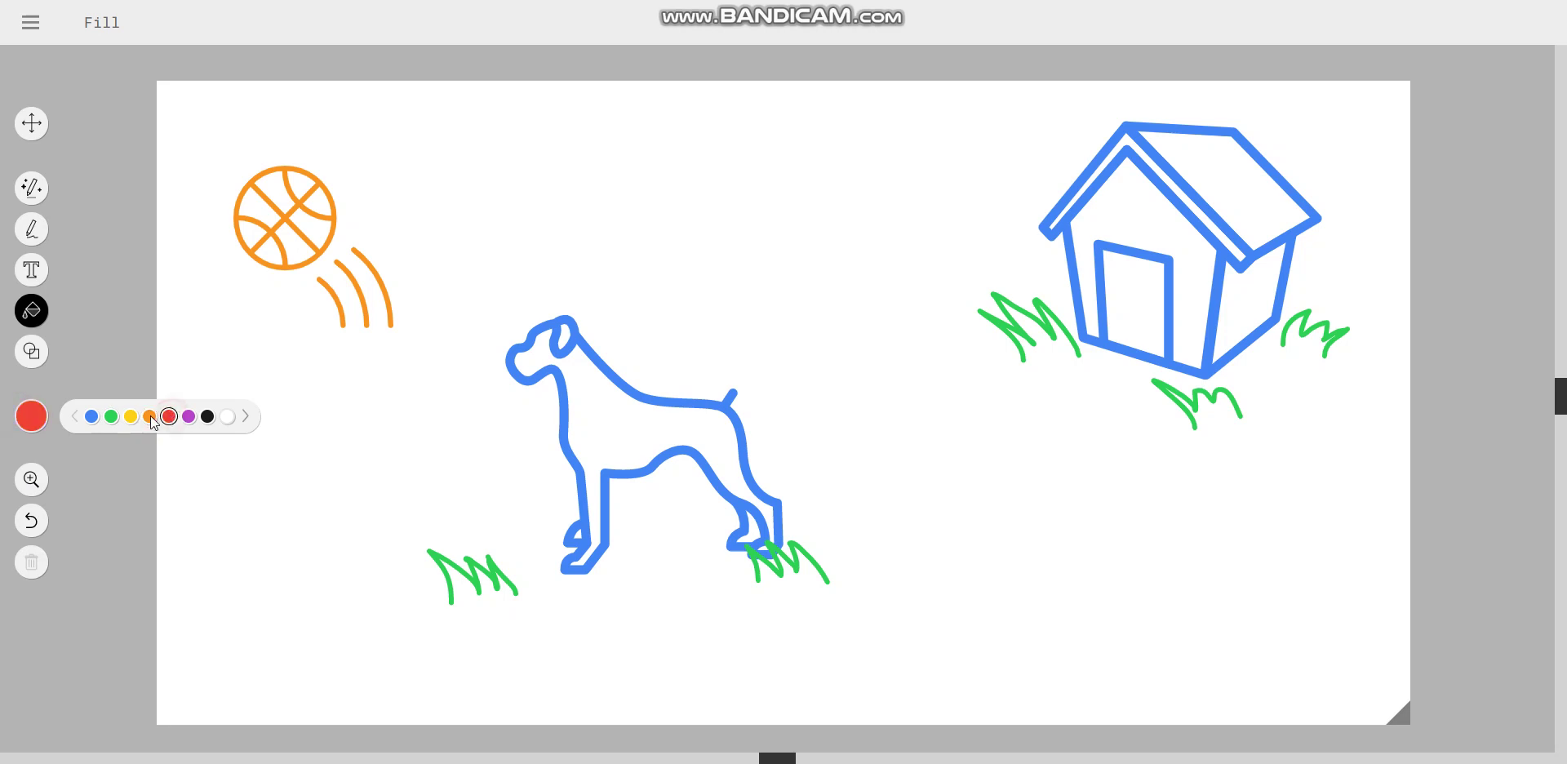
left_click(1208, 175)
left_click(1117, 148)
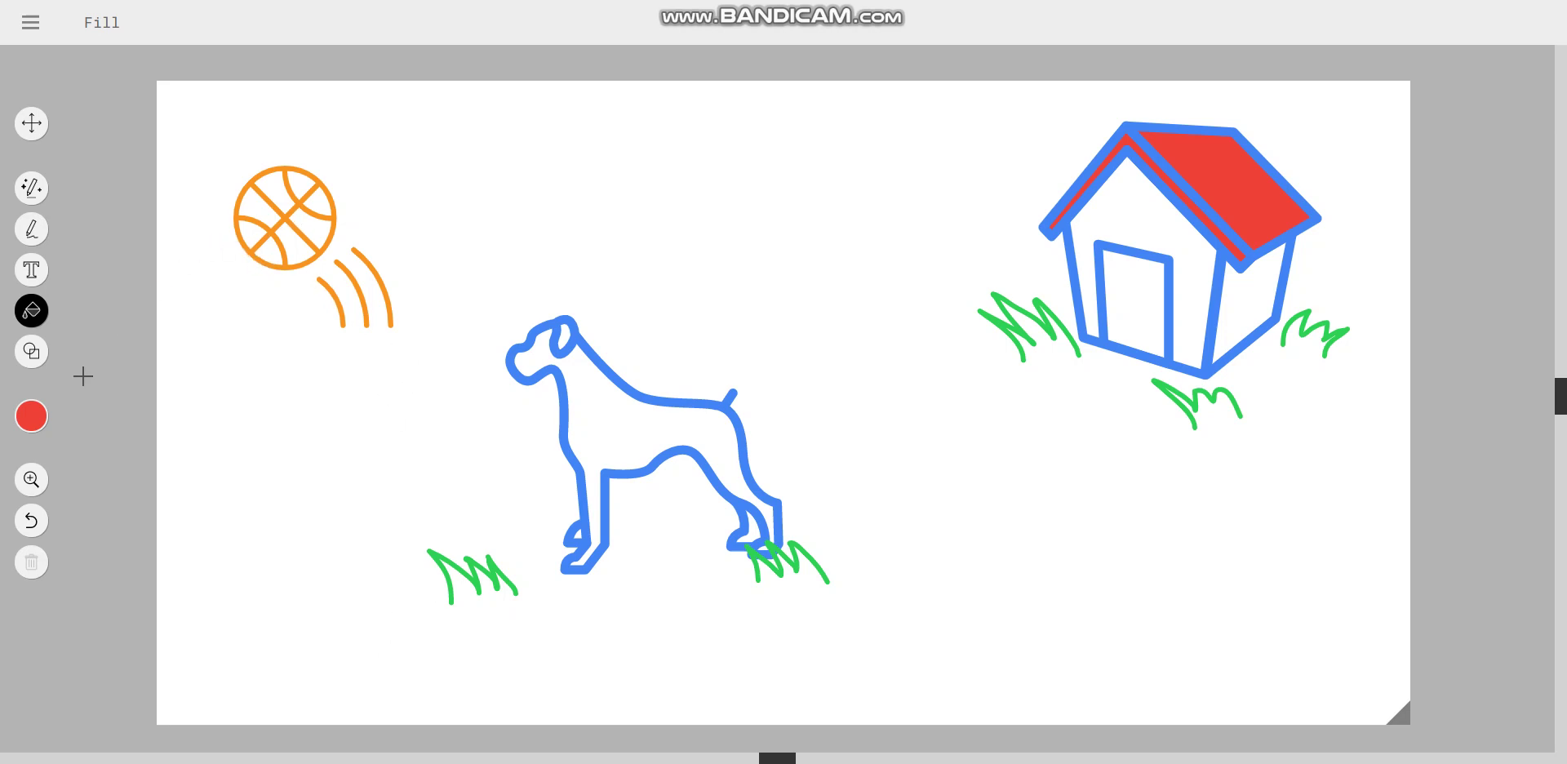
- Fill the basketball's panels with yellow
left_click(31, 418)
left_click(130, 416)
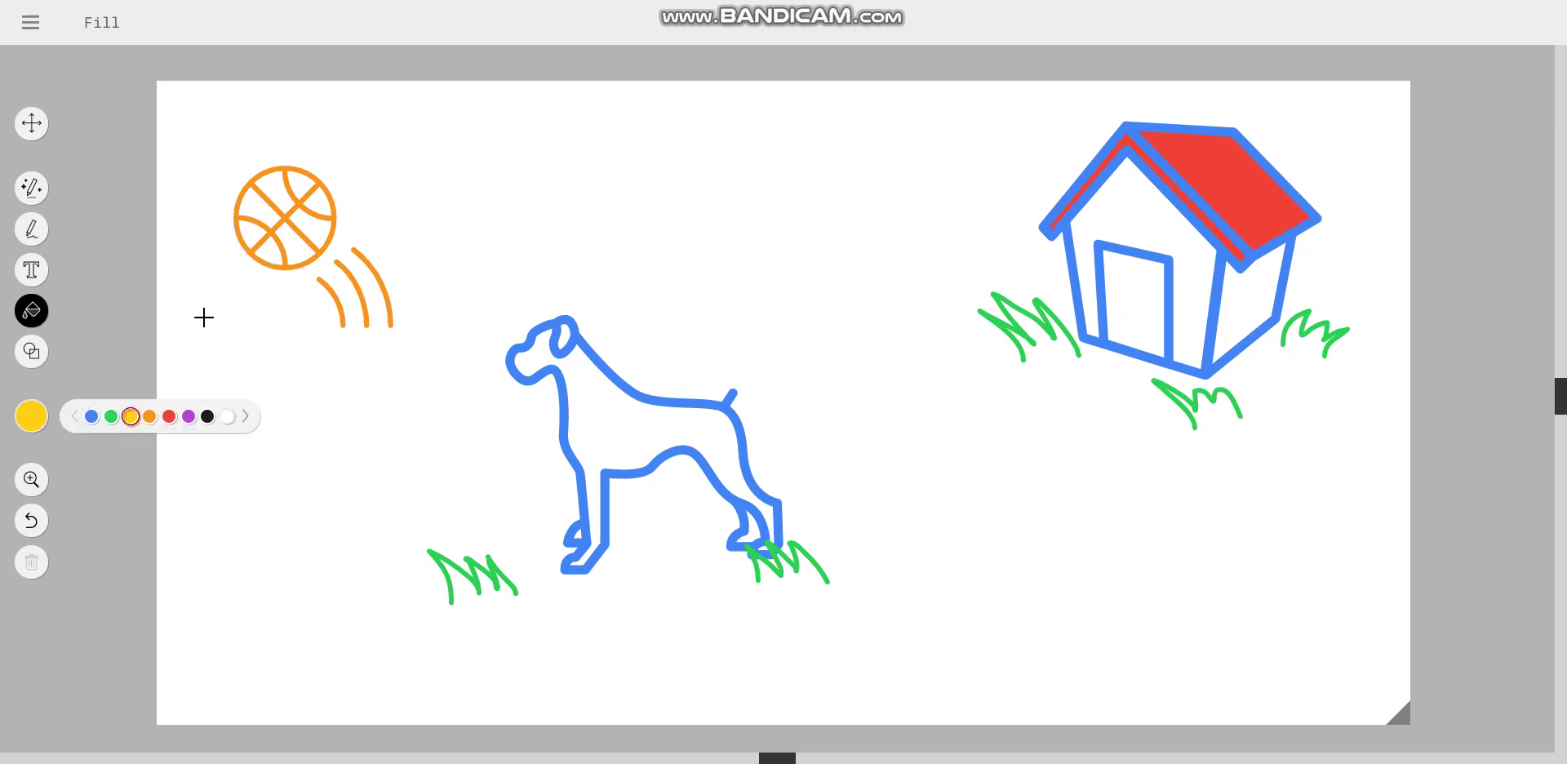
left_click(266, 197)
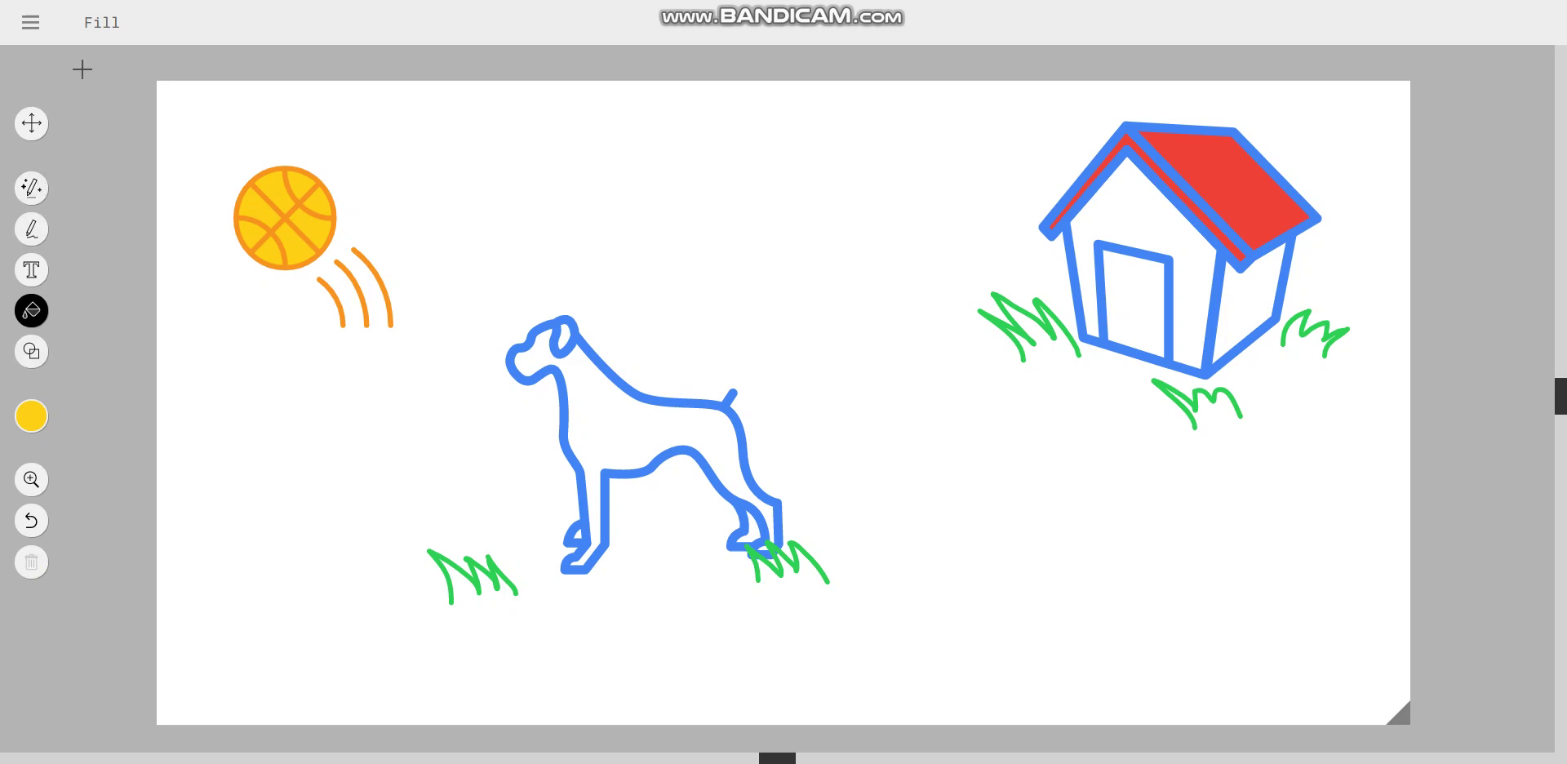
- Download the finished drawing as an image and start over with a blank portrait canvas
left_click(31, 24)
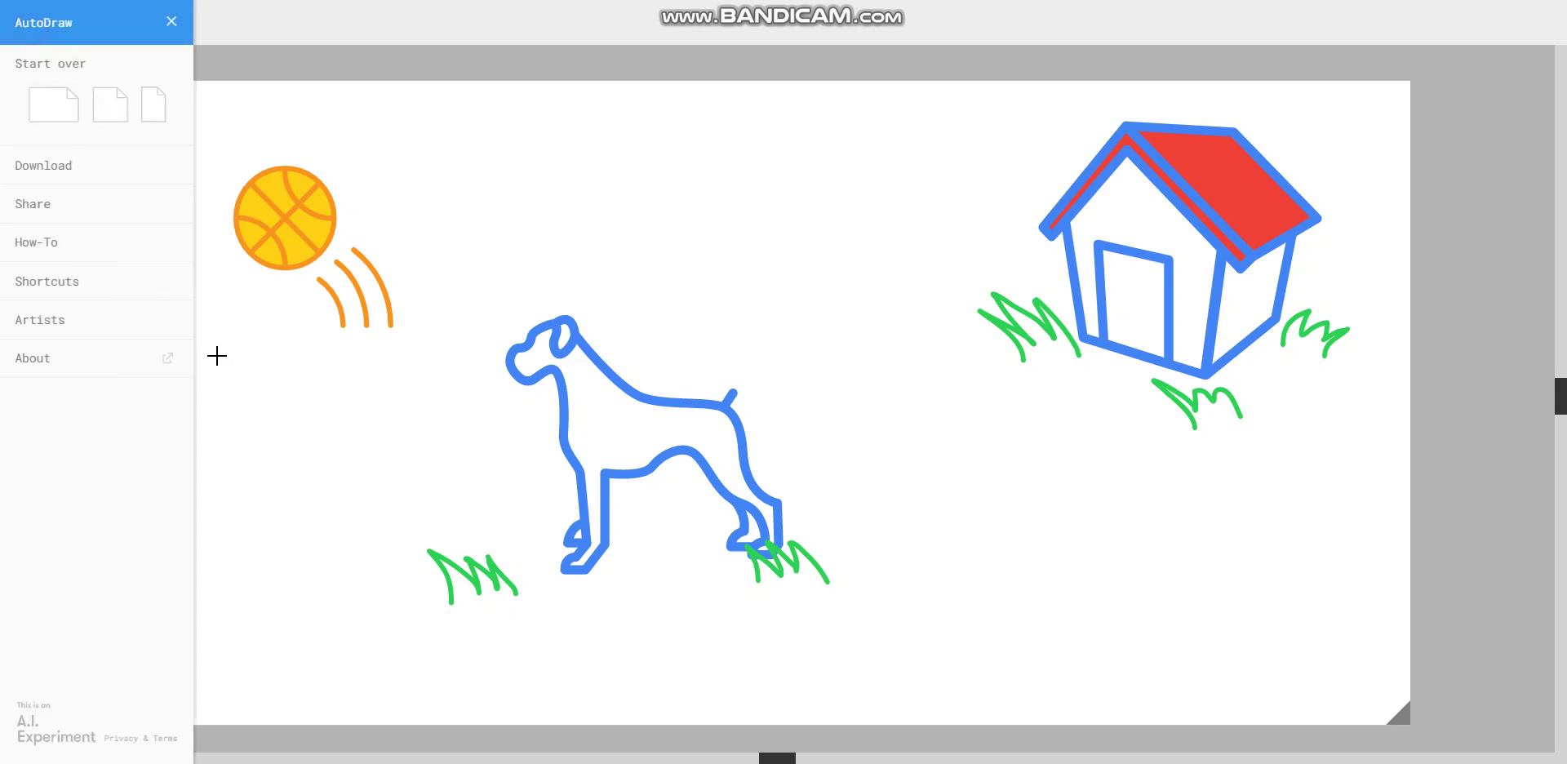
left_click(88, 169)
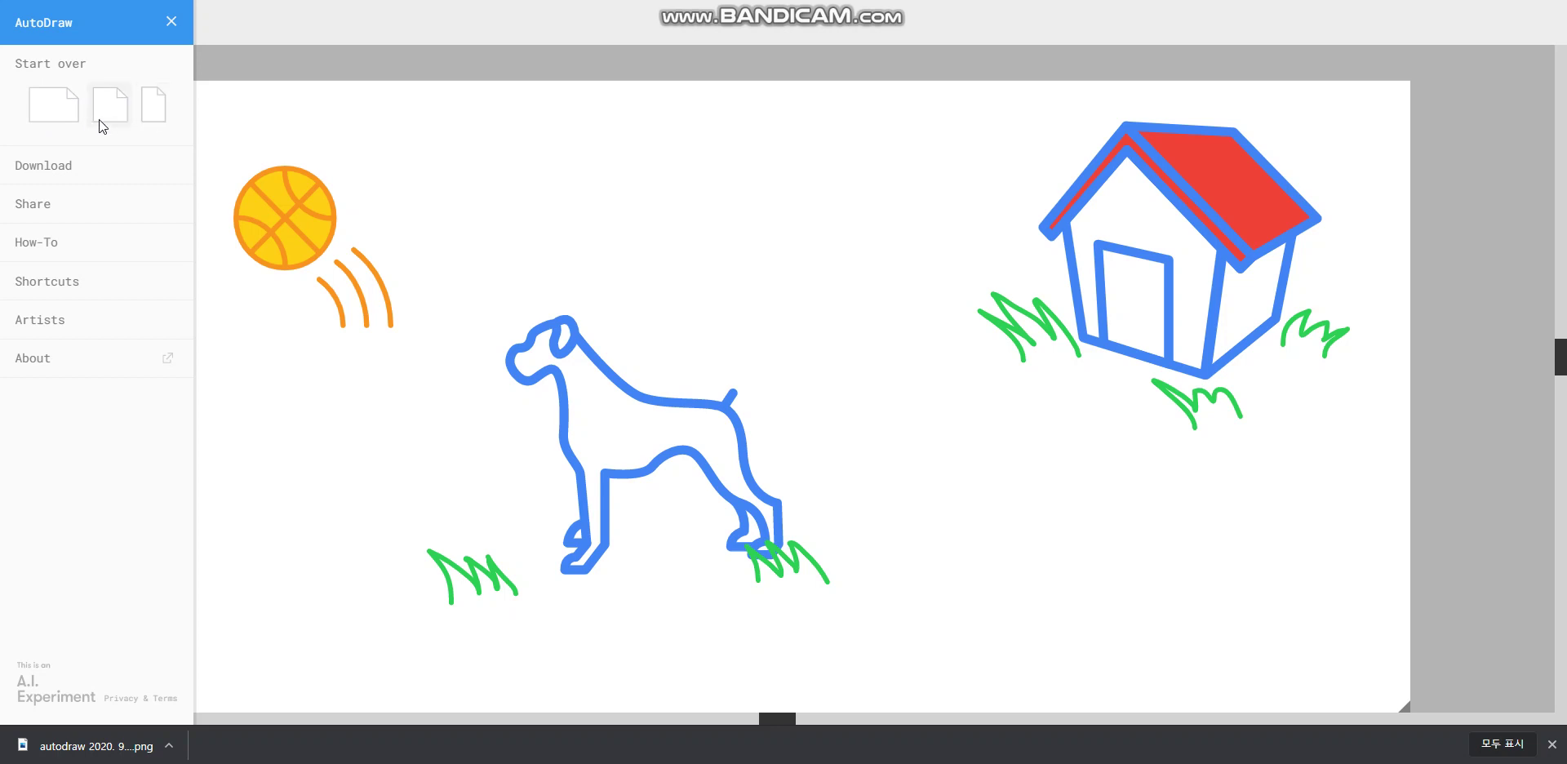
left_click(146, 116)
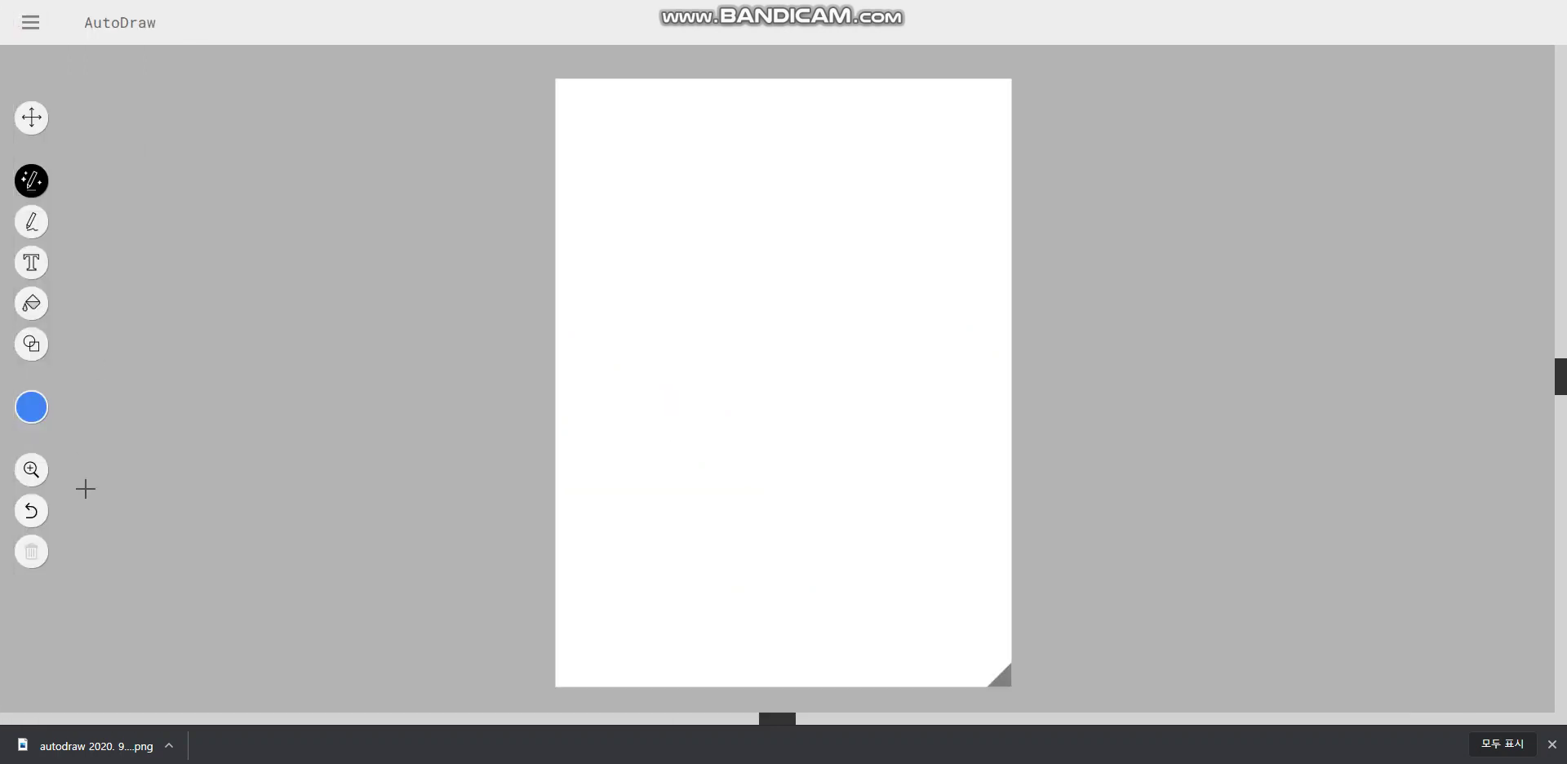